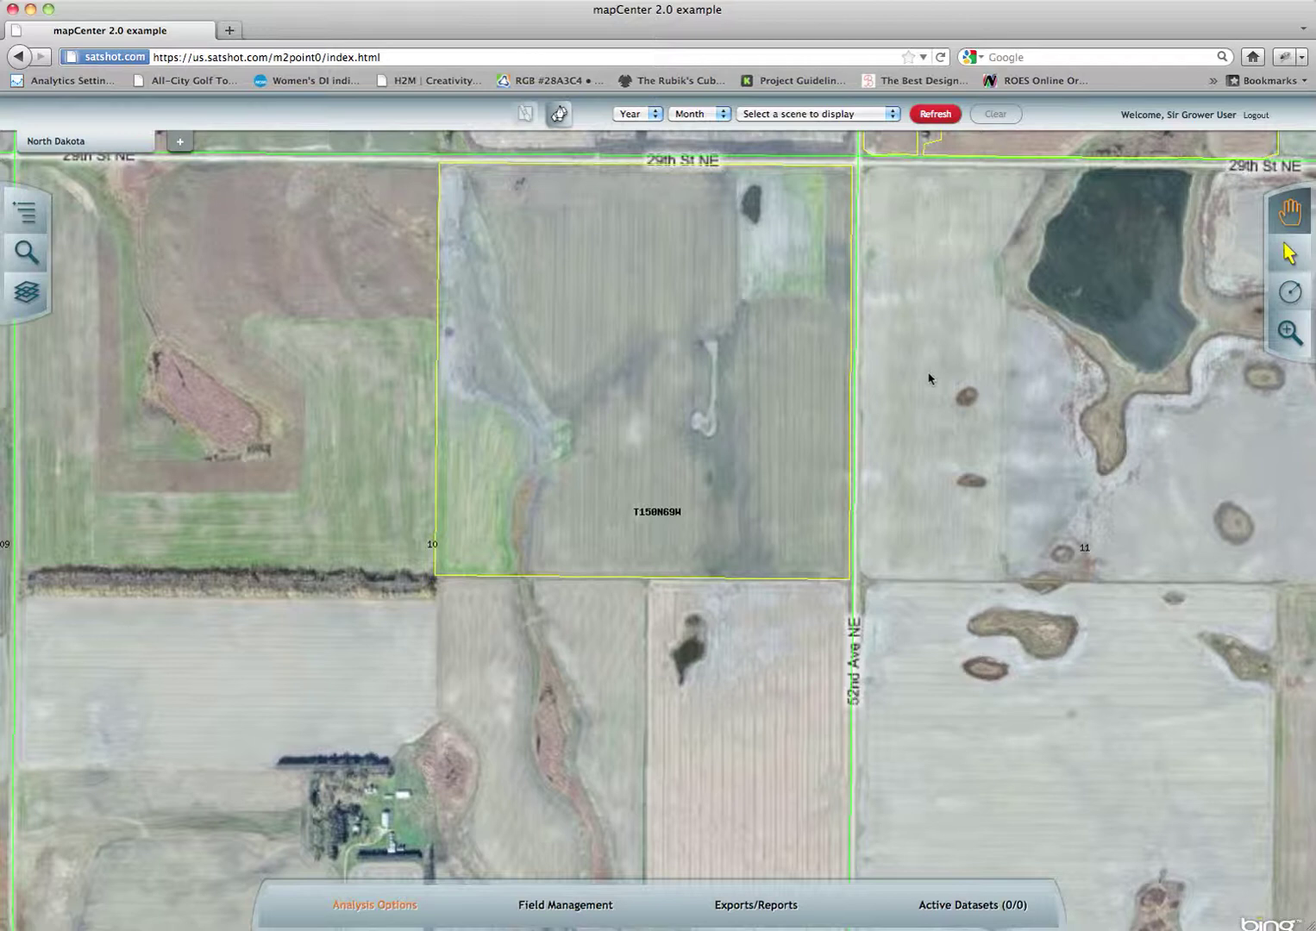
Select the yellow field boundary south of 29th St NE and west of 52nd Ave NE, and check its entry in the farm and field list.
{"action": "left_click", "coordinate": [1286, 253]}
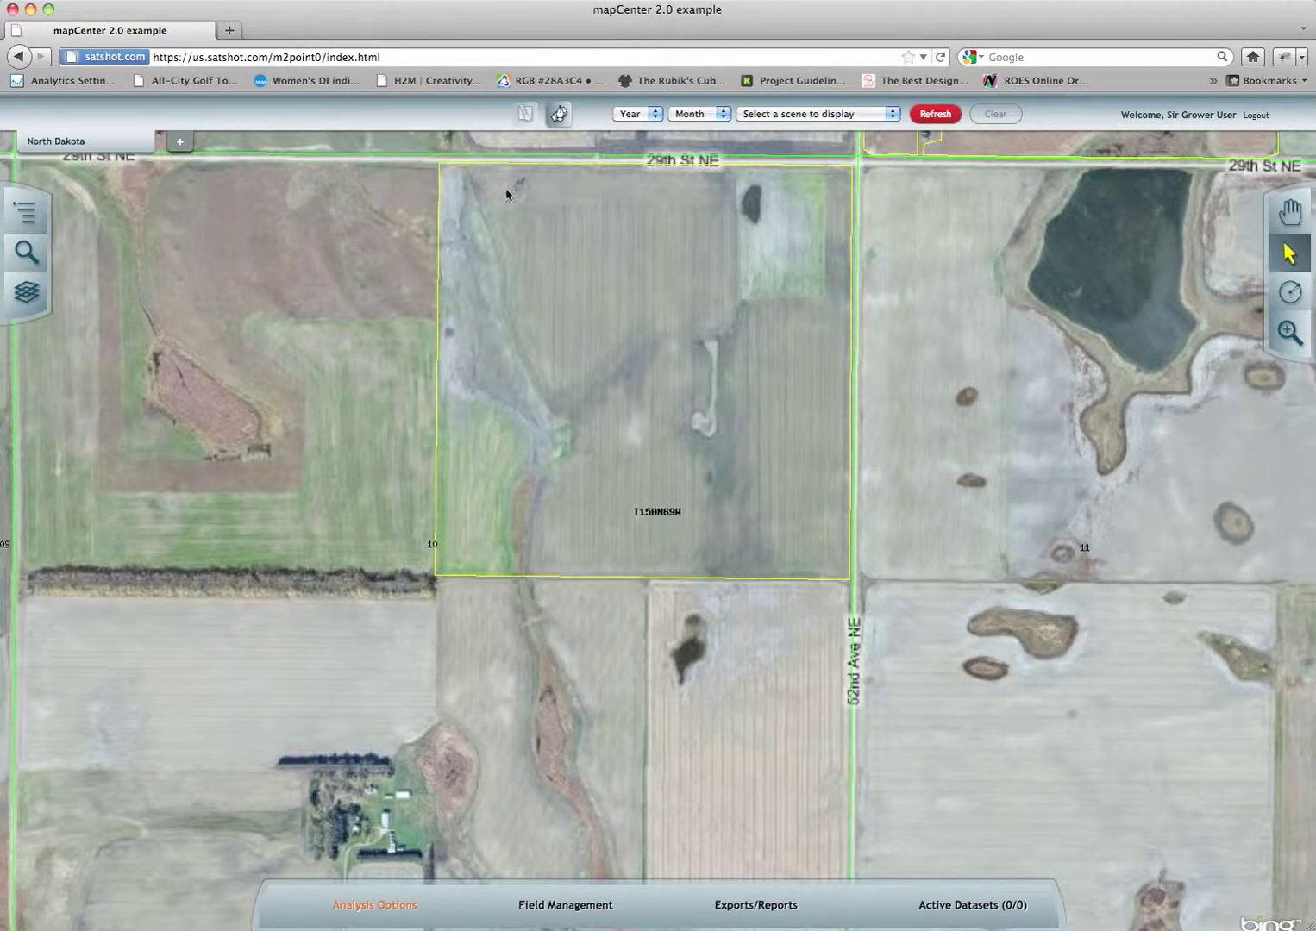
{"action": "left_click", "coordinate": [699, 273]}
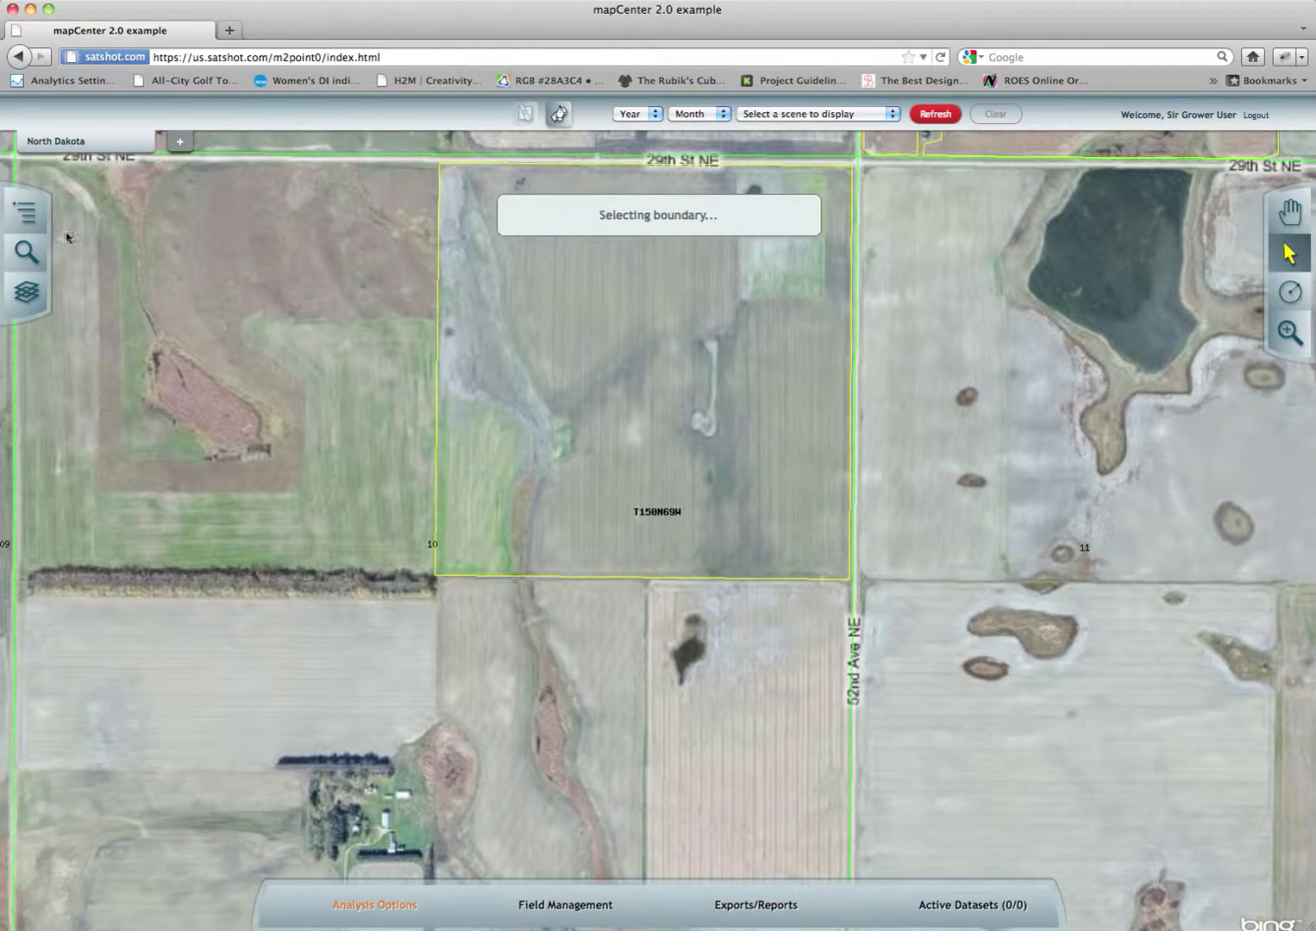
{"action": "left_click", "coordinate": [39, 209]}
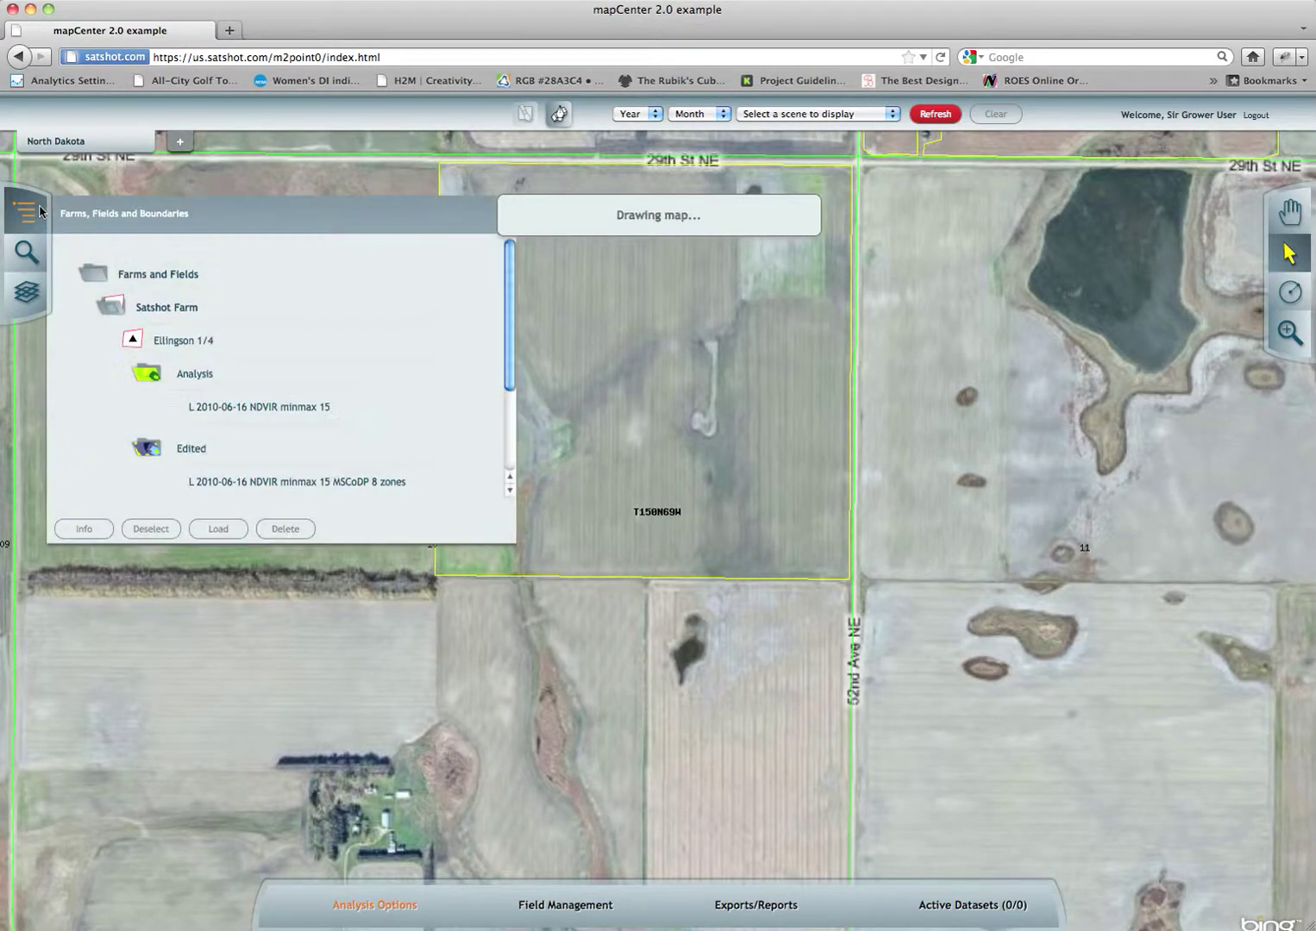
{"action": "left_click", "coordinate": [142, 375]}
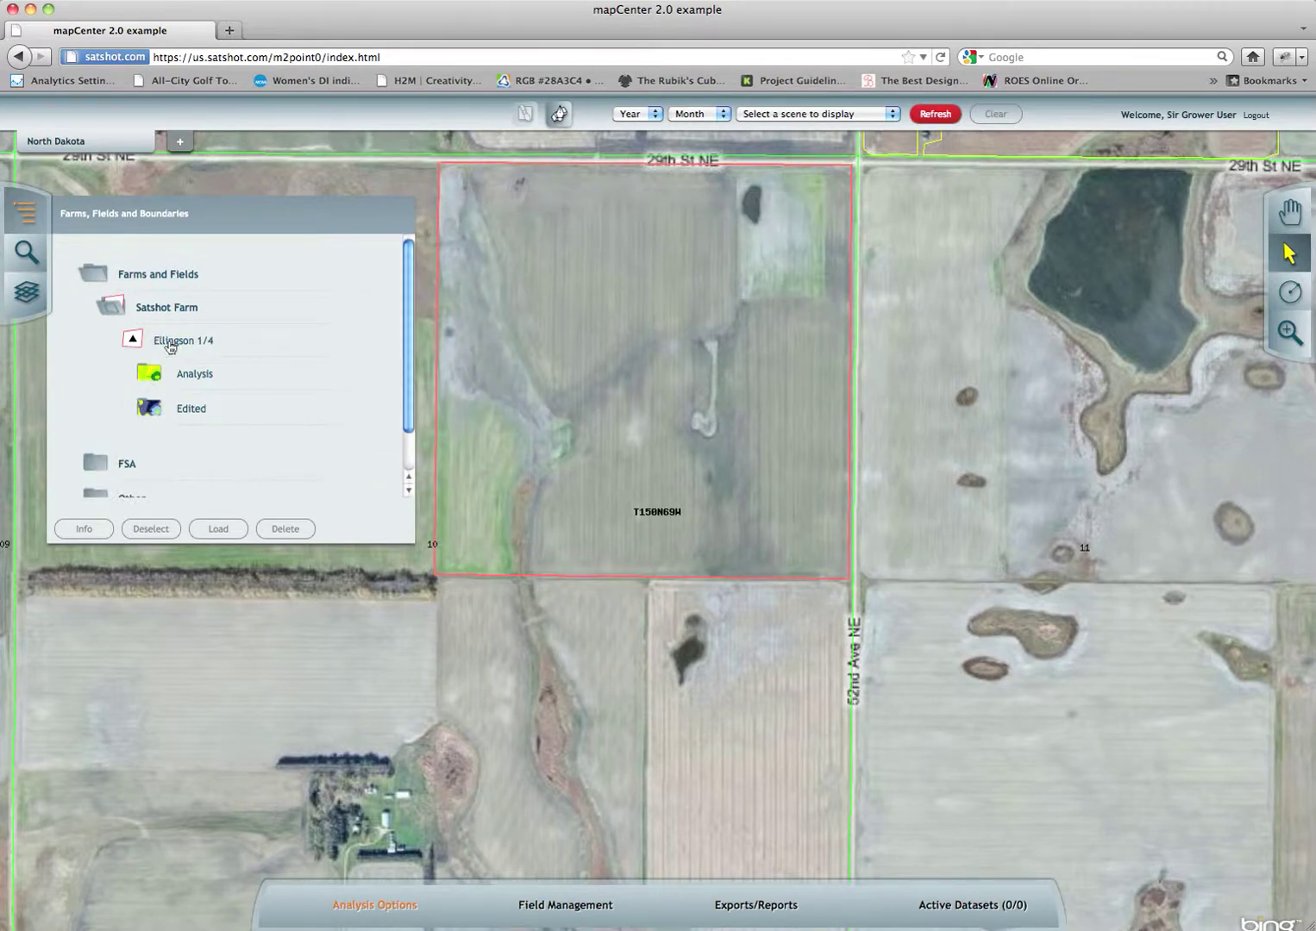
{"action": "left_click", "coordinate": [15, 209]}
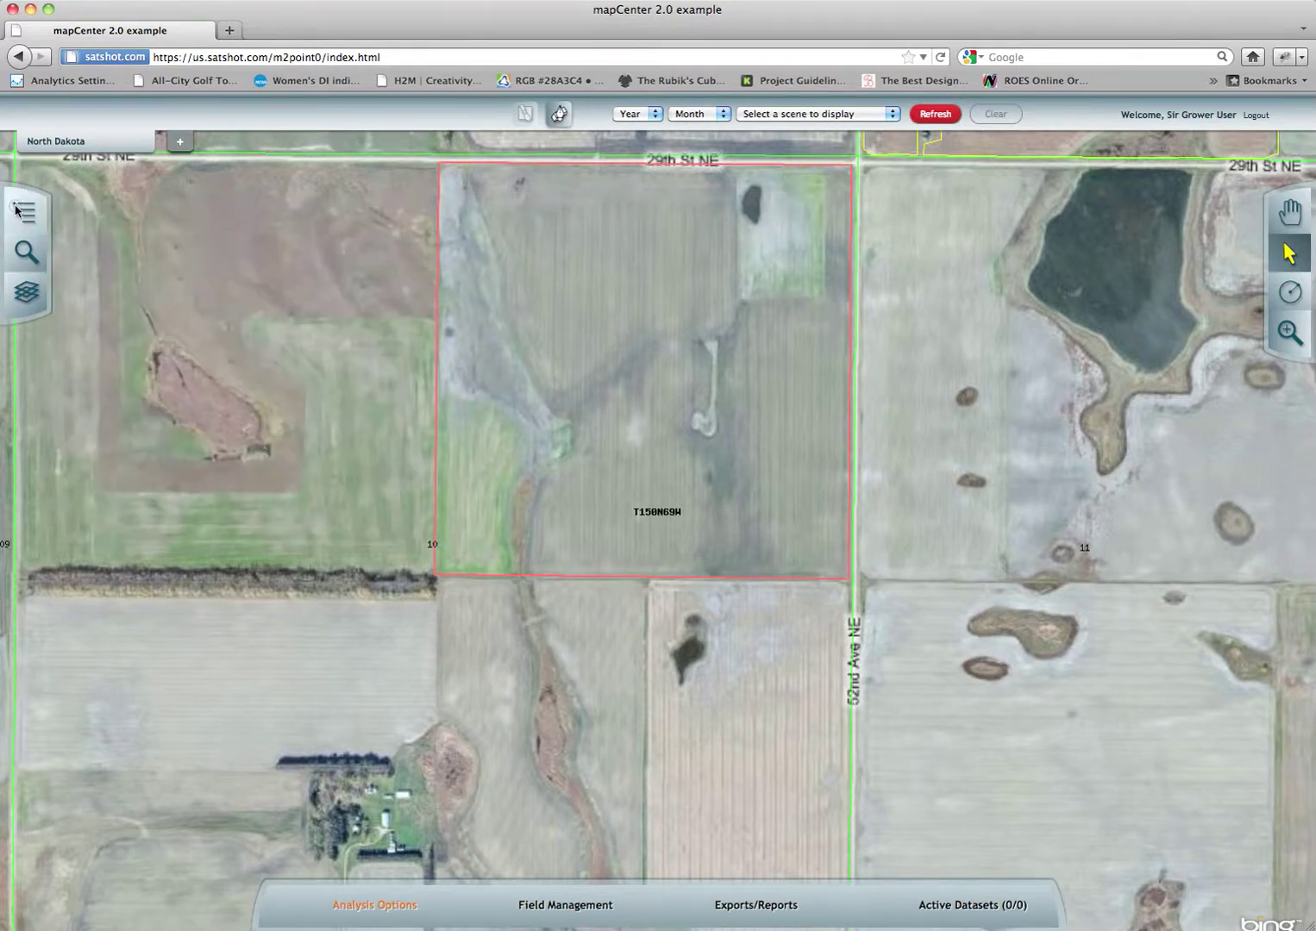
Refresh the available satellite scenes, browse them, and display scene L3127z14multi_Jun16_10 on the map.
{"action": "left_click", "coordinate": [922, 116]}
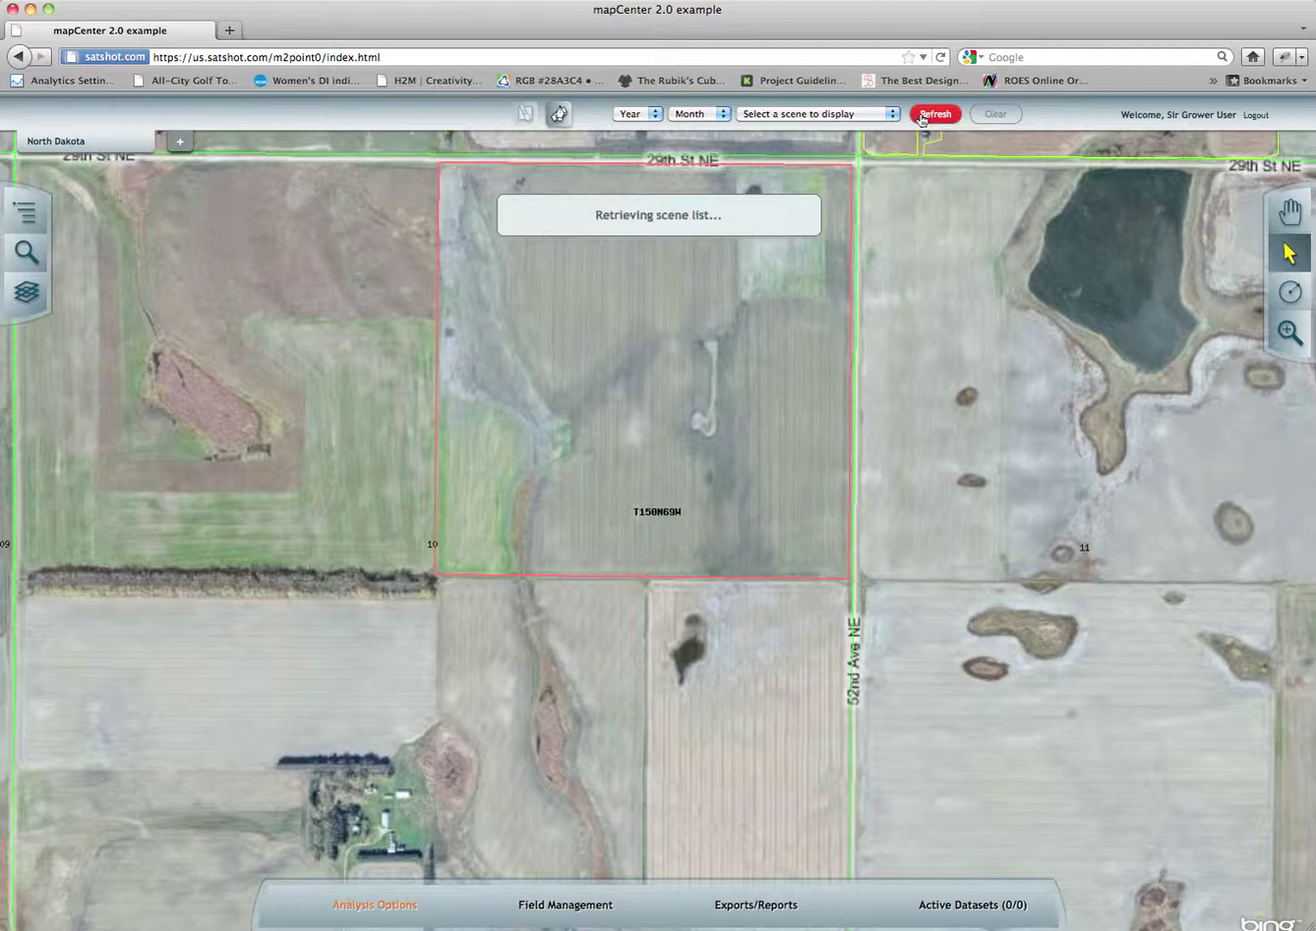
{"action": "left_click", "coordinate": [853, 115]}
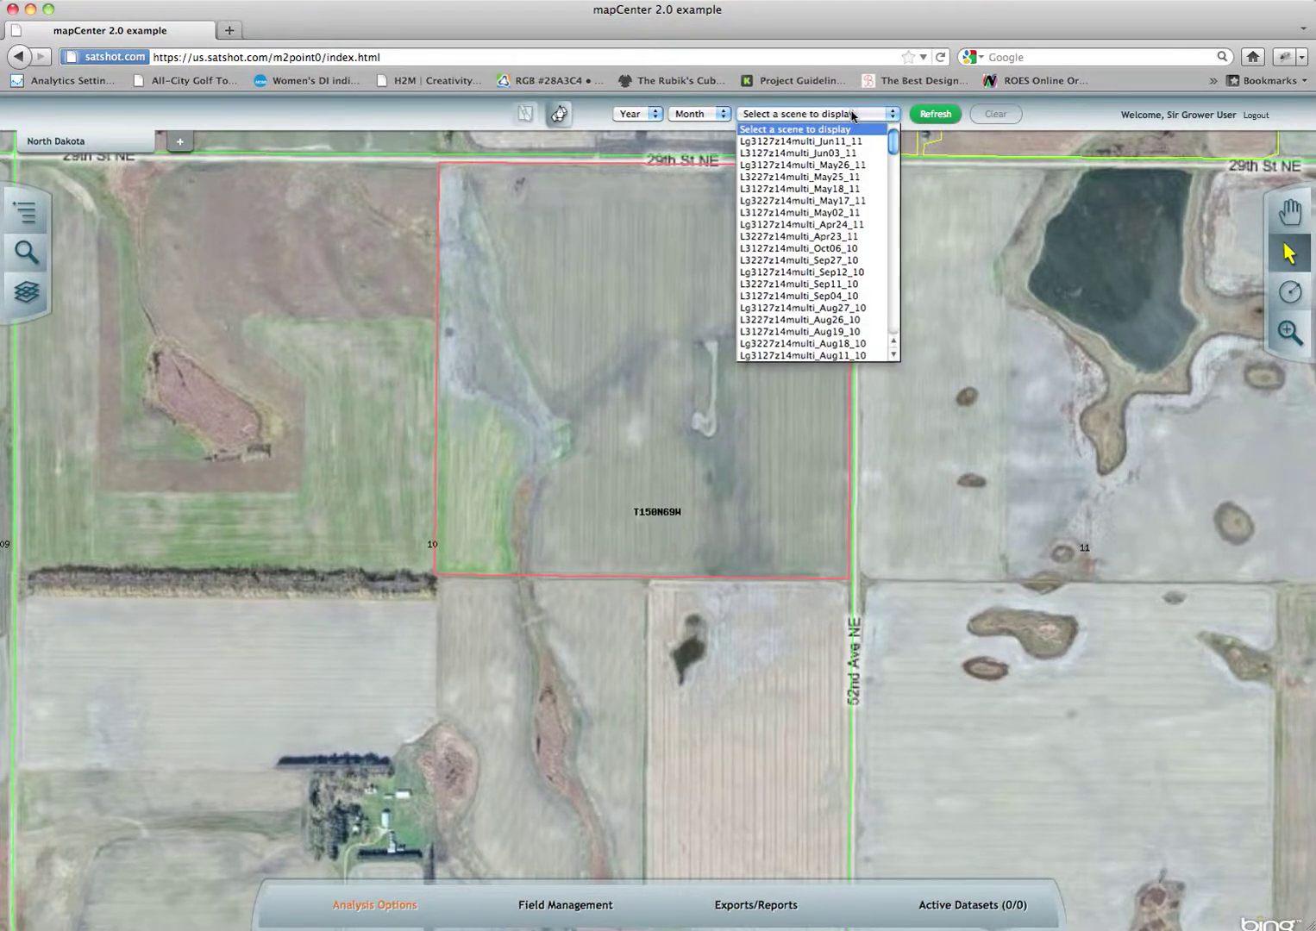
{"action": "scroll", "coordinate": [847, 216], "scroll_direction": "down", "scroll_amount": 4}
{"action": "scroll", "coordinate": [845, 238], "scroll_direction": "down", "scroll_amount": 10}
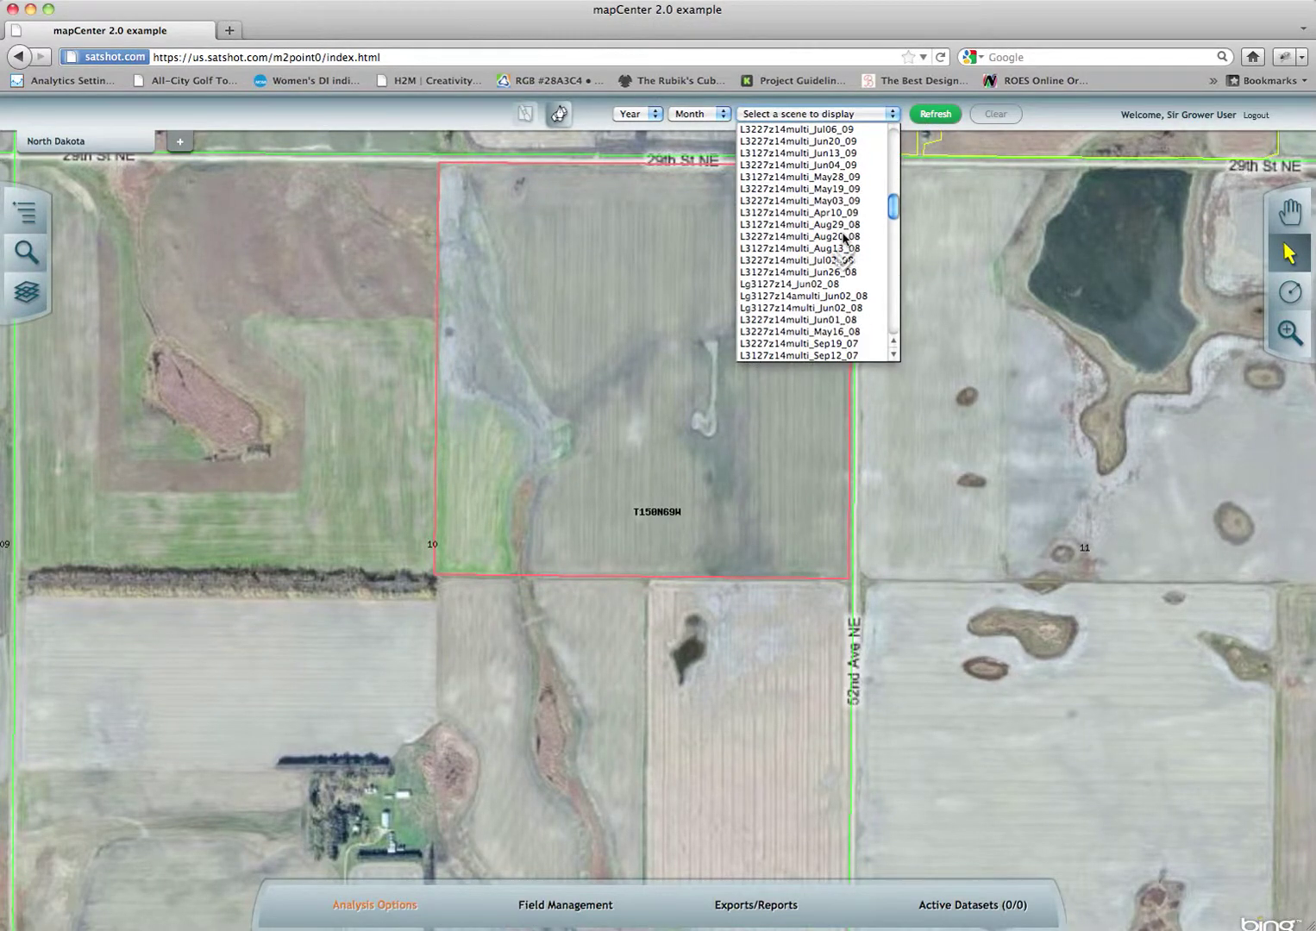
{"action": "scroll", "coordinate": [845, 246], "scroll_direction": "down", "scroll_amount": 3}
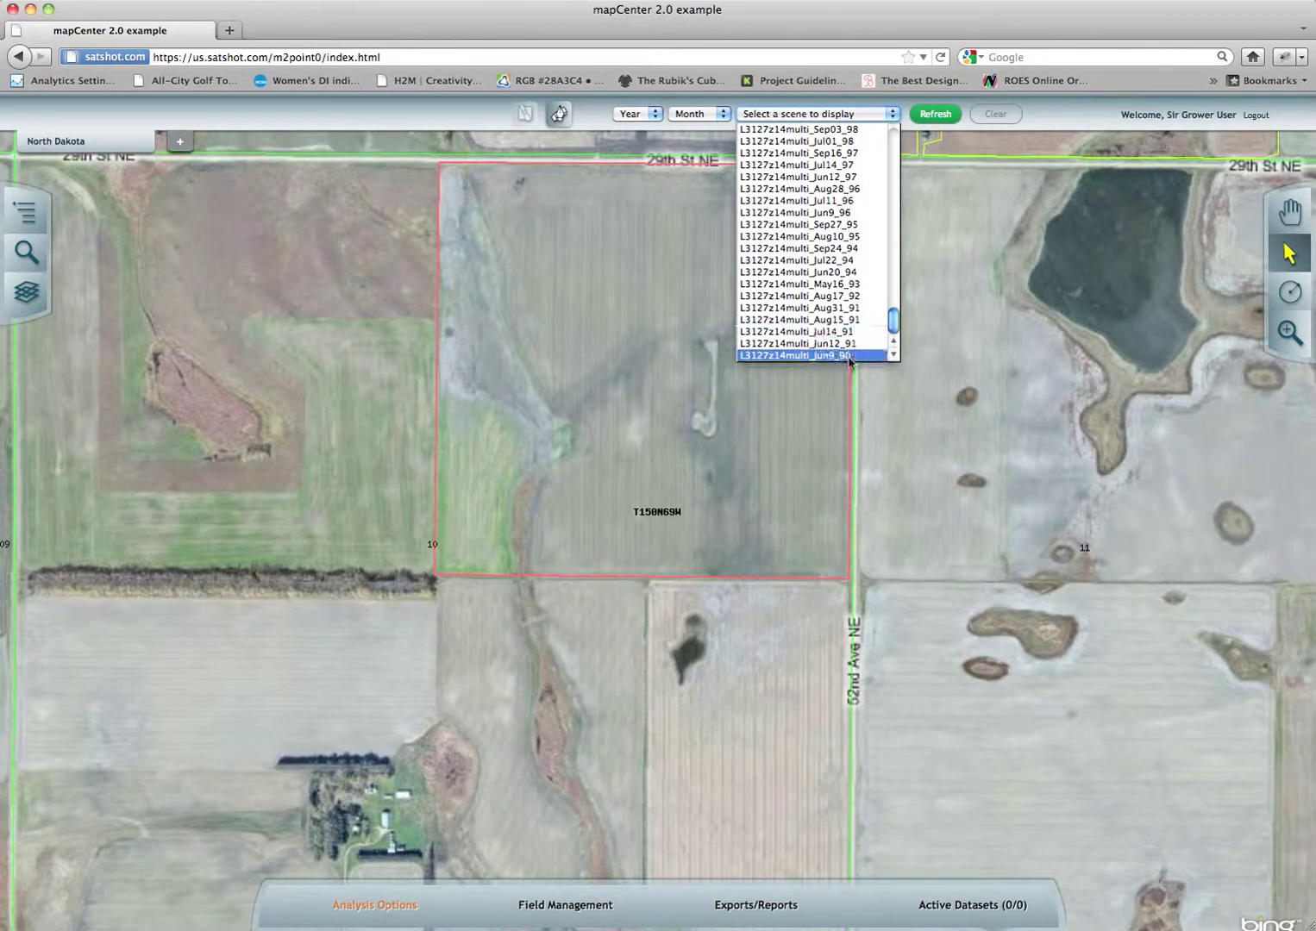
{"action": "left_click_drag", "start_coordinate": [893, 326], "coordinate": [895, 129]}
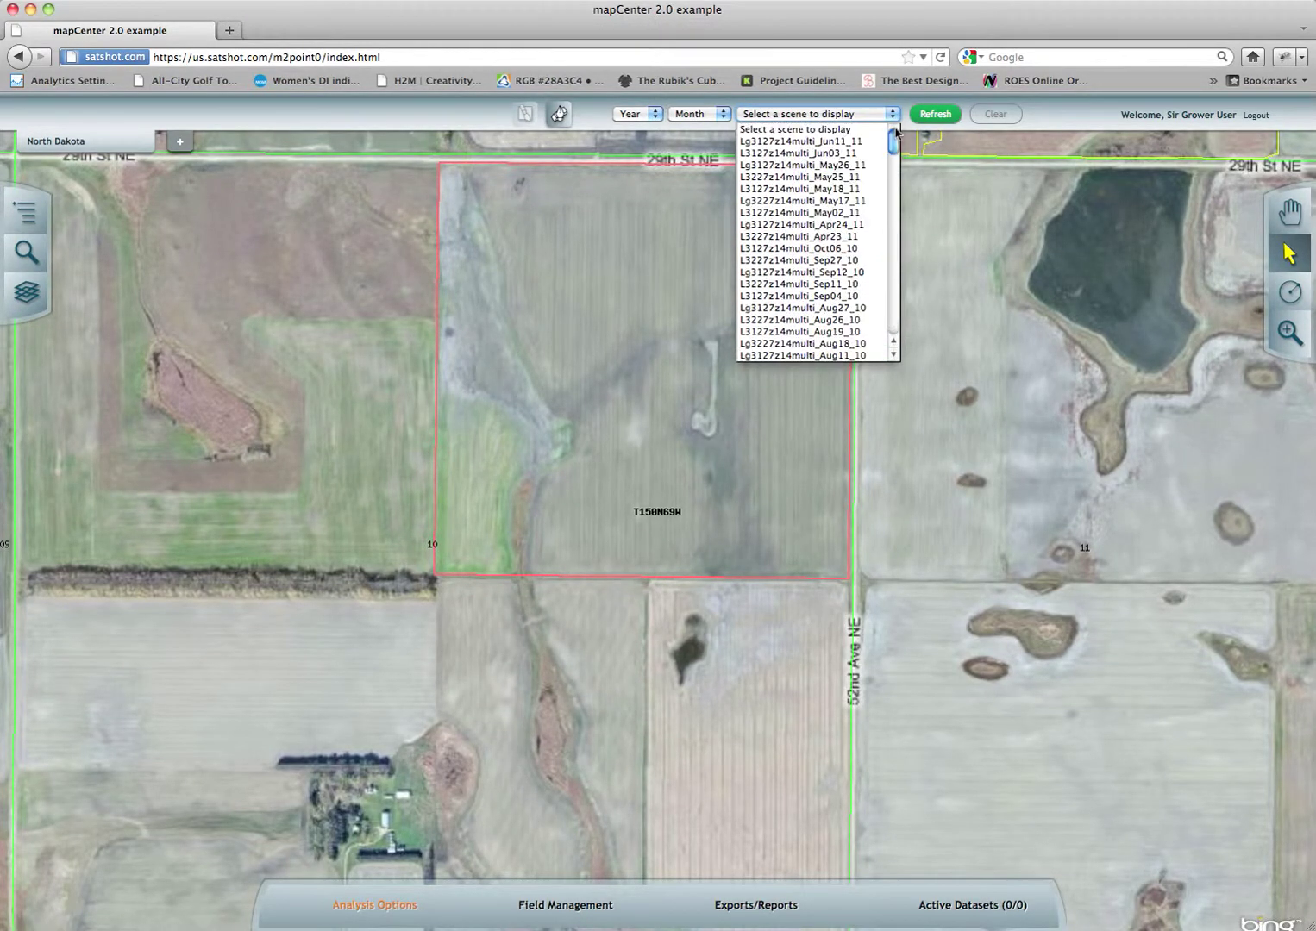
{"action": "left_click", "coordinate": [829, 119]}
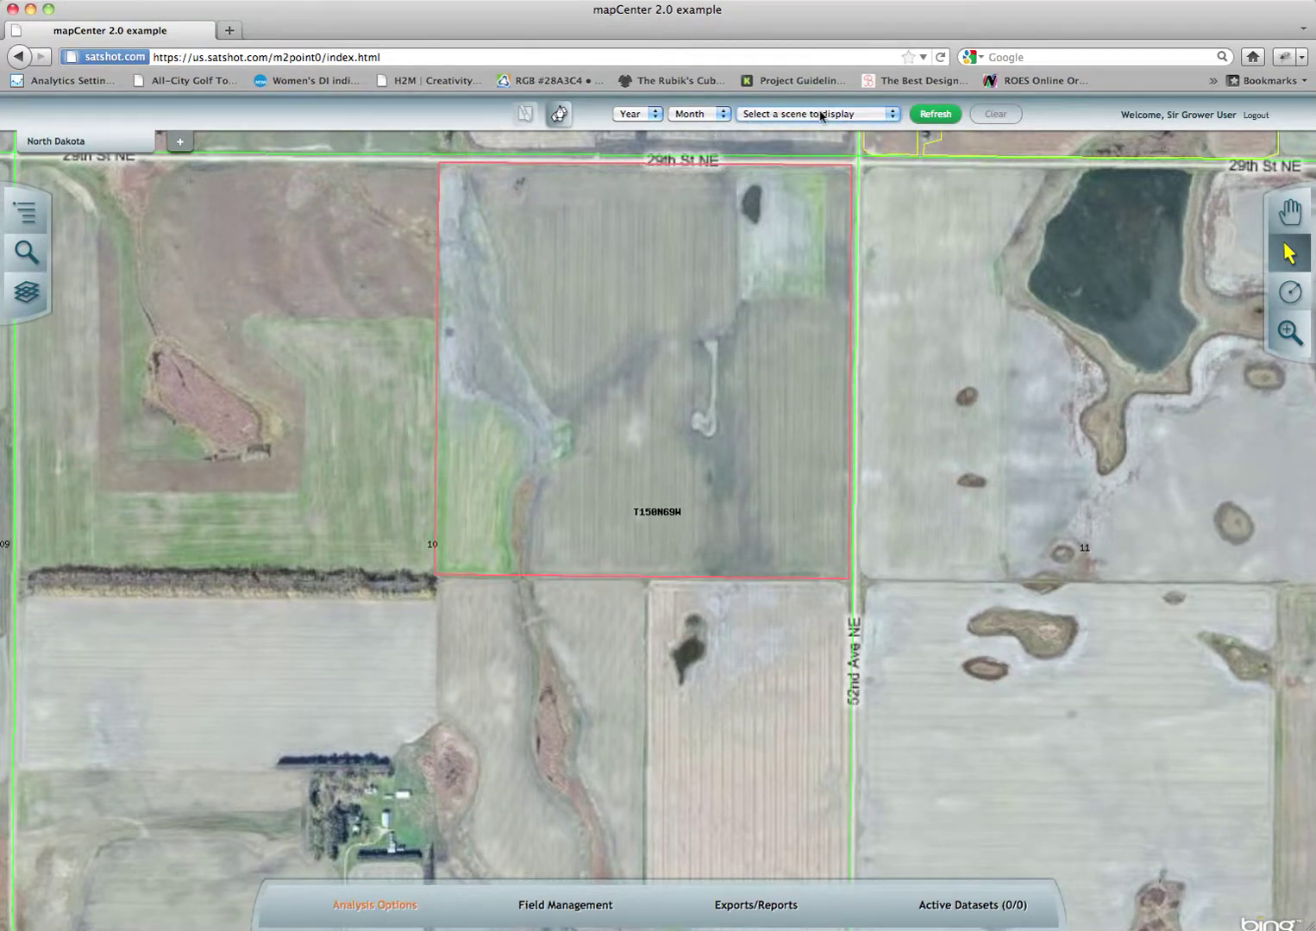
{"action": "left_click", "coordinate": [865, 120]}
{"action": "scroll", "coordinate": [841, 207], "scroll_direction": "down", "scroll_amount": 4}
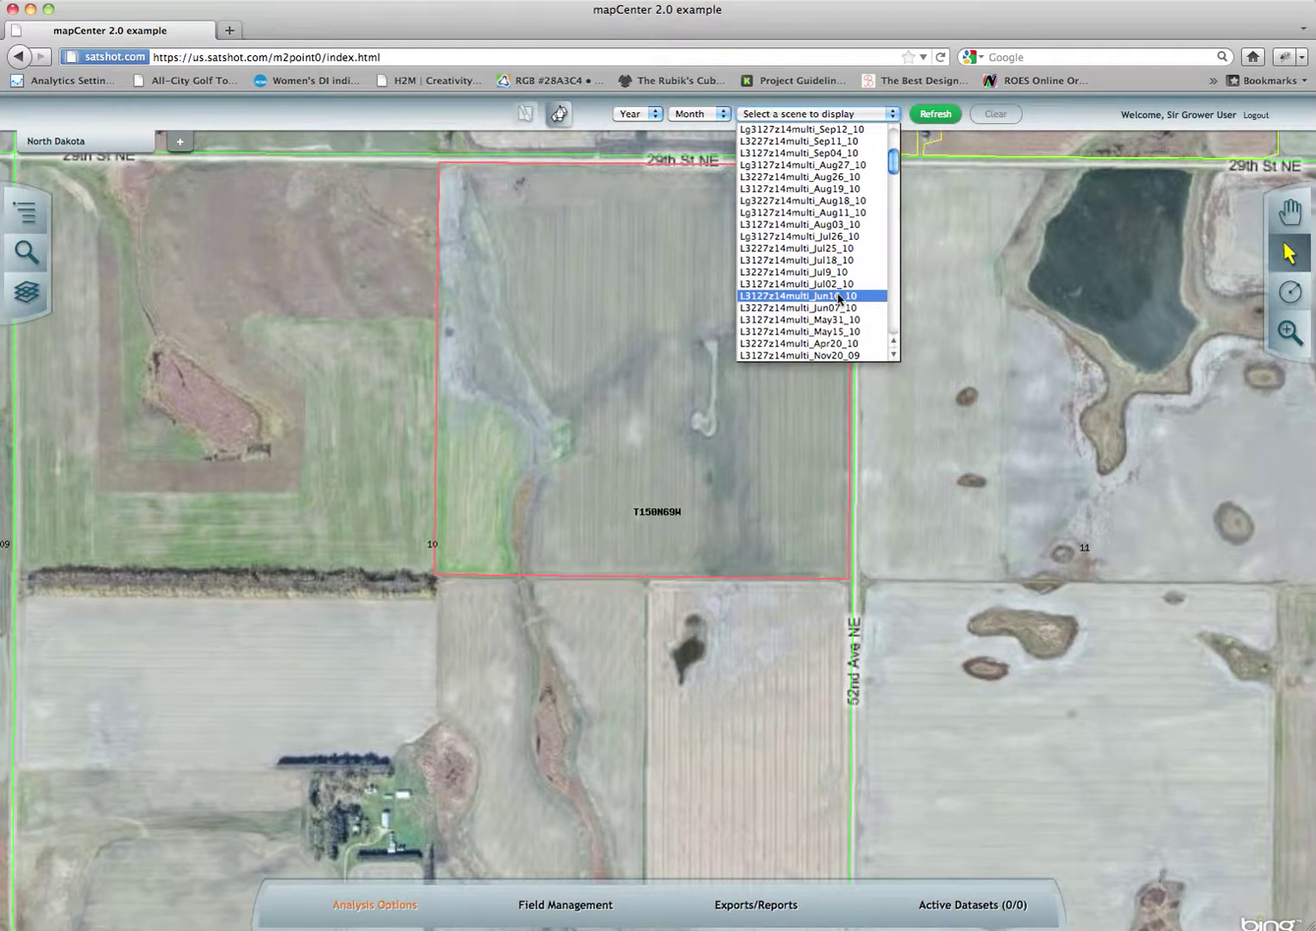
{"action": "left_click", "coordinate": [841, 296]}
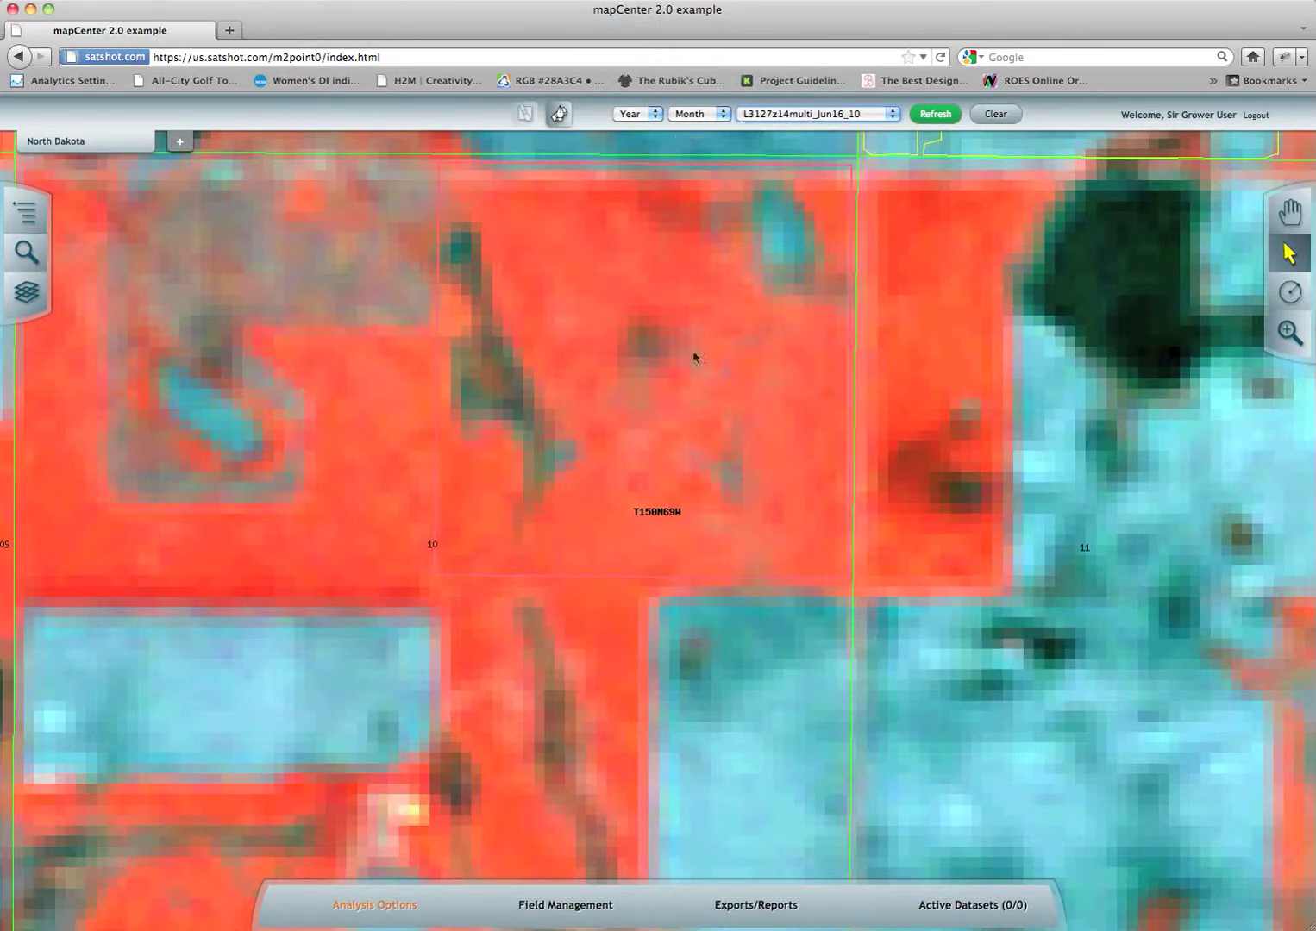
Extract the raw image of the selected field from the displayed scene, and clear the full scene from the map.
{"action": "left_click", "coordinate": [393, 910]}
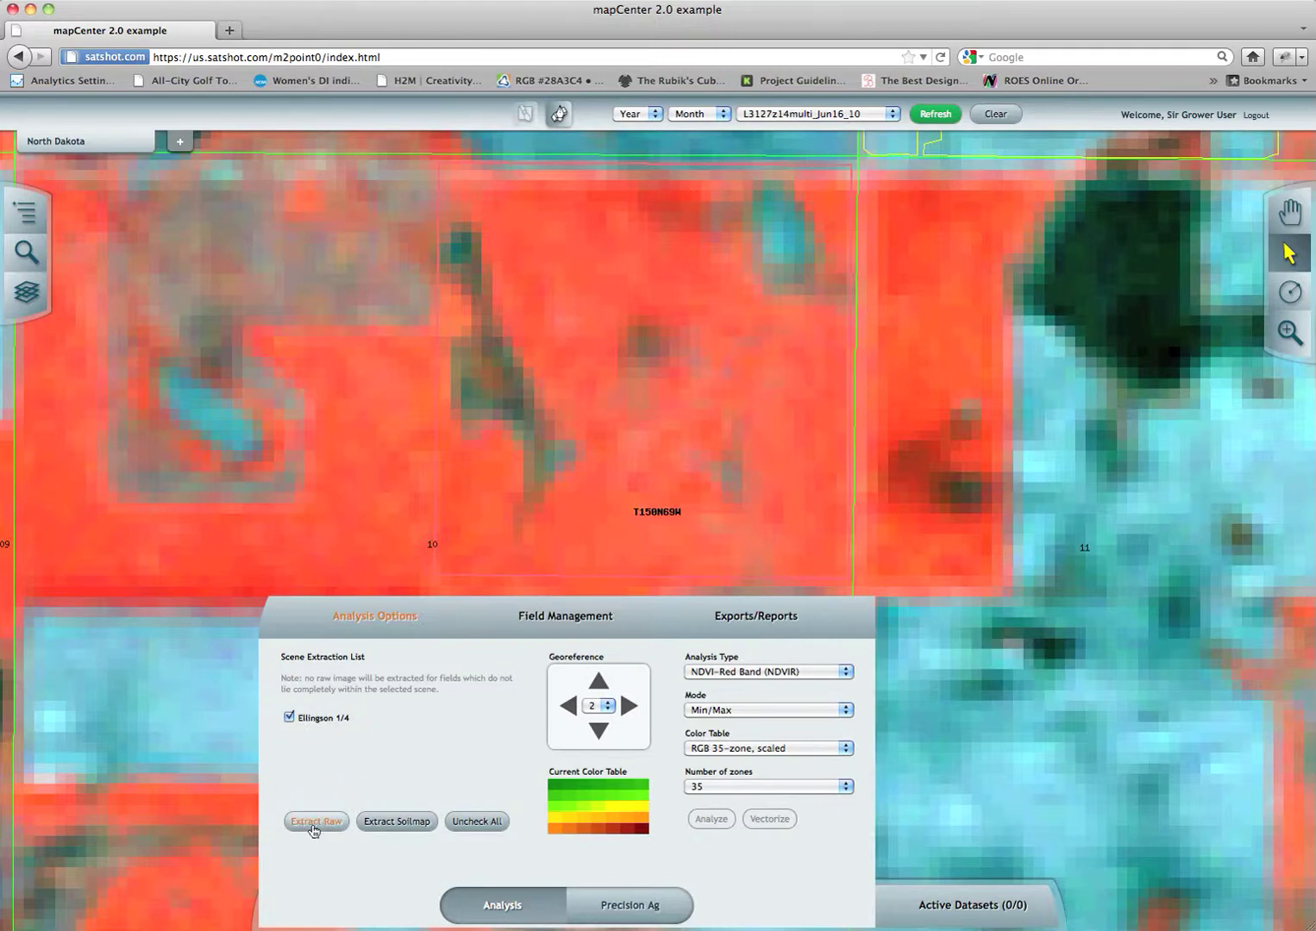
{"action": "left_click", "coordinate": [314, 824]}
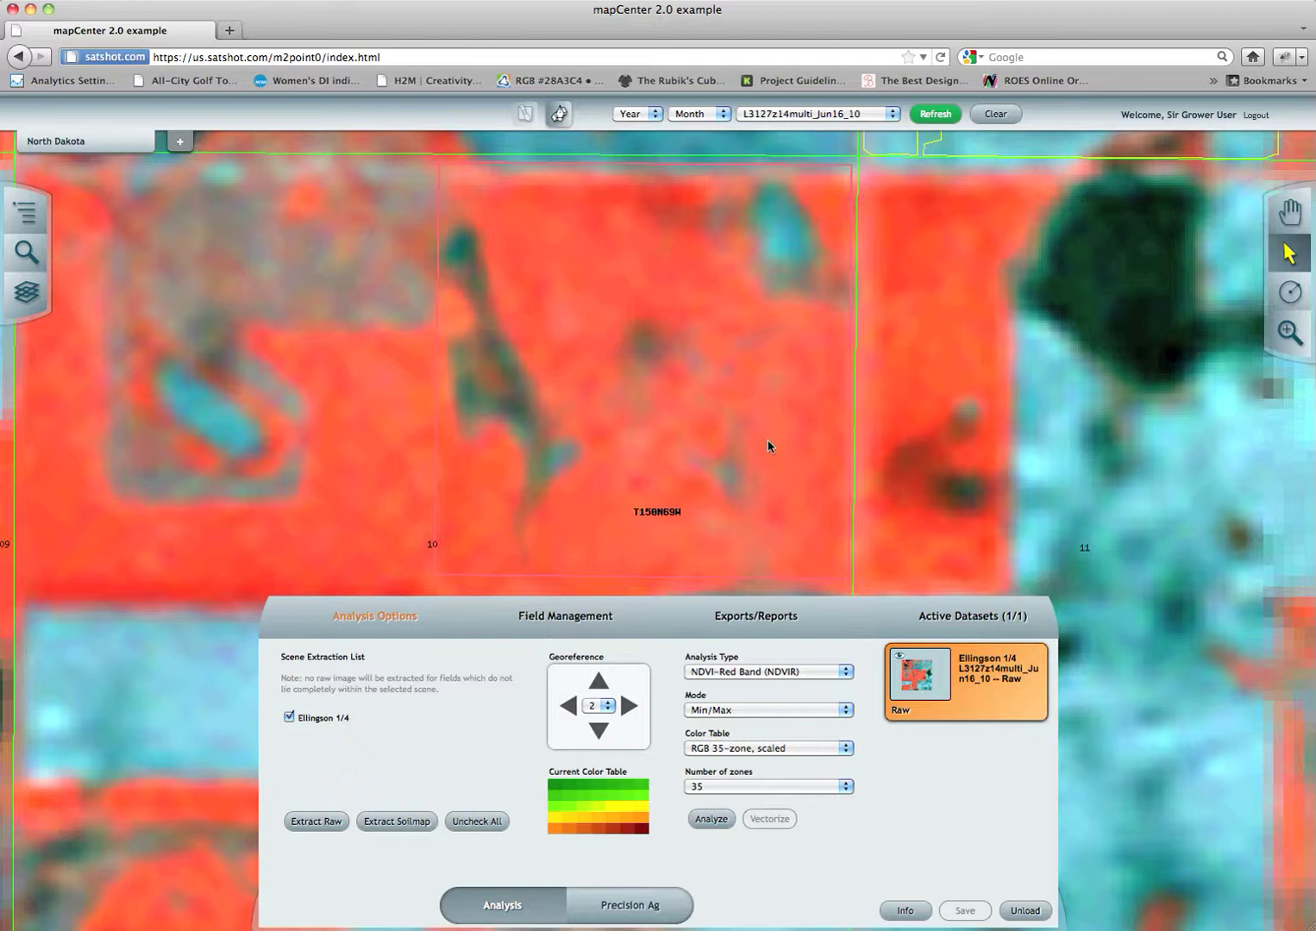
{"action": "left_click", "coordinate": [989, 116]}
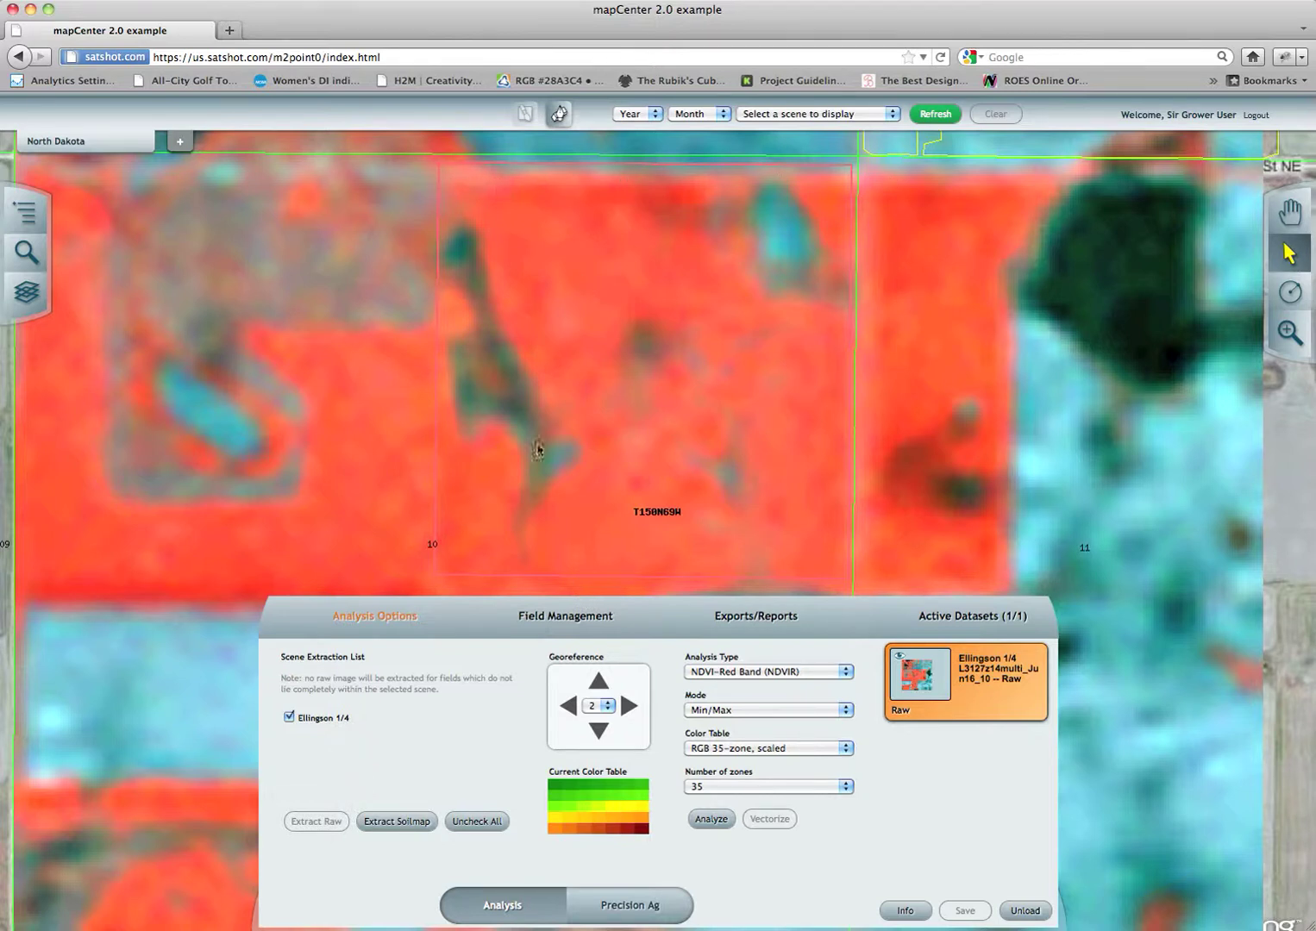
Georeference the extracted raw image by shifting it up 2 px, and keep the raw dataset selected.
{"action": "left_click", "coordinate": [598, 704]}
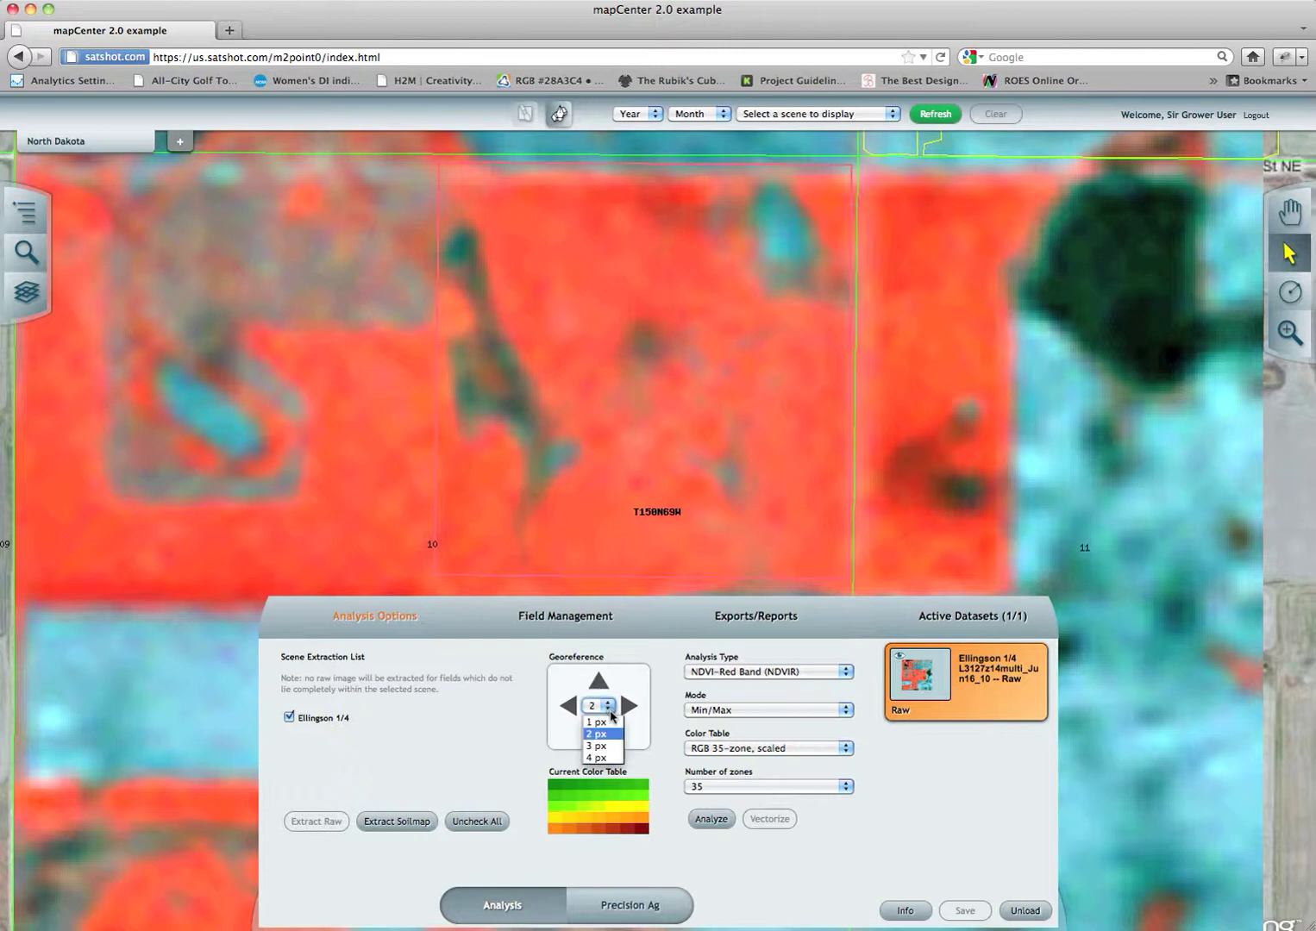
{"action": "left_click", "coordinate": [605, 735]}
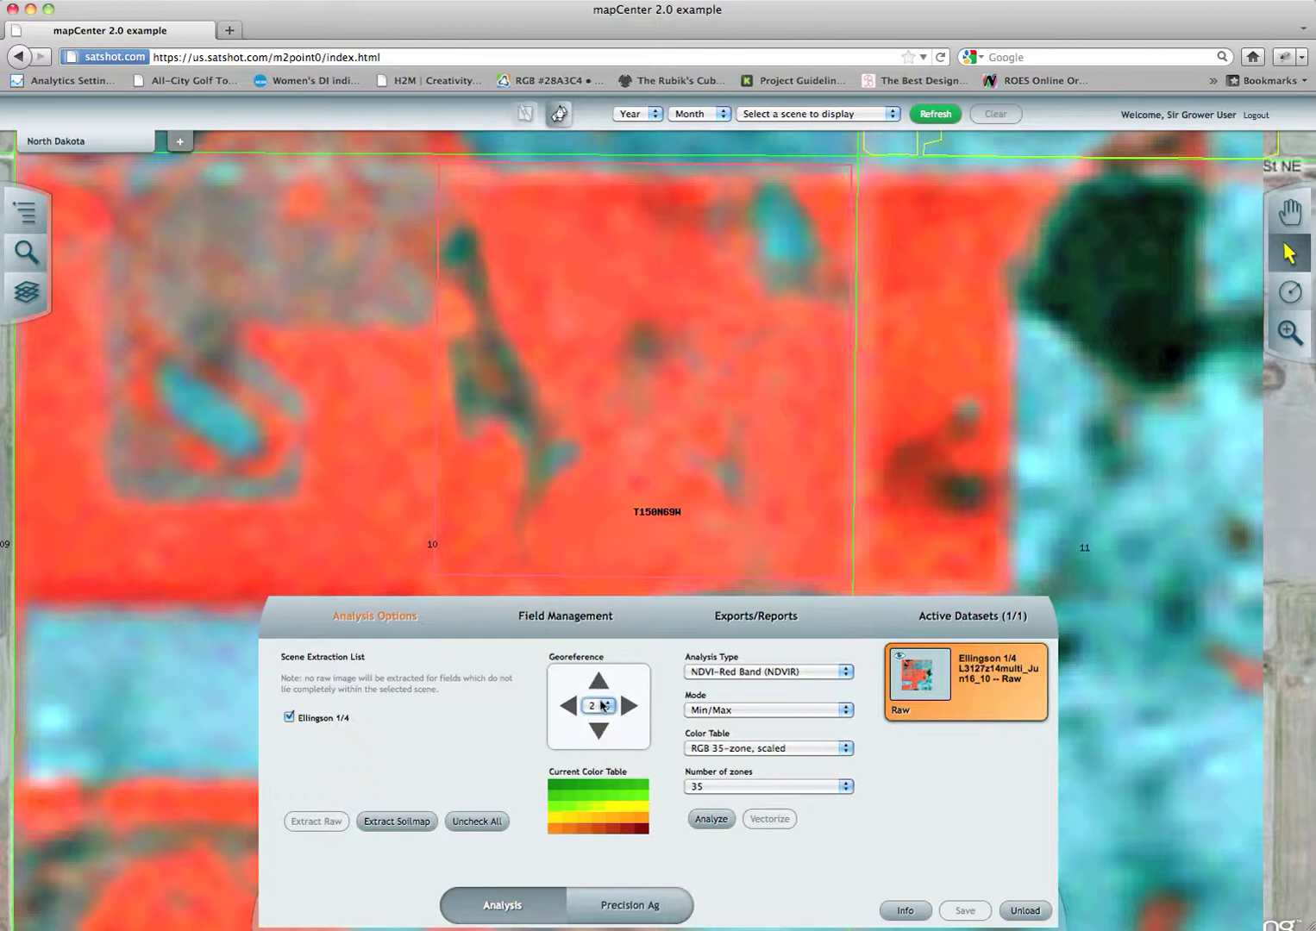
{"action": "left_click", "coordinate": [599, 685]}
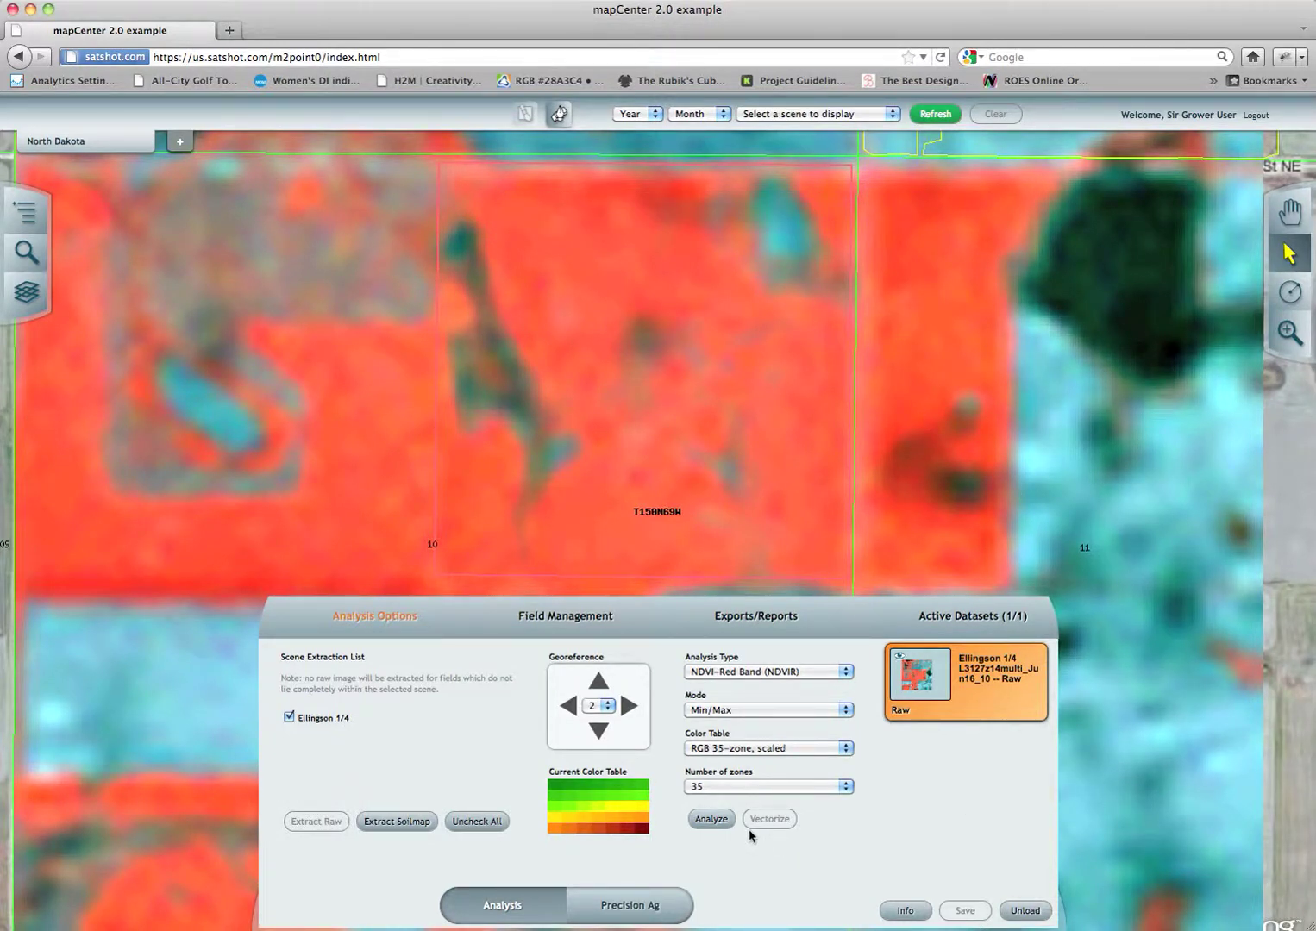
{"action": "left_click", "coordinate": [1003, 694]}
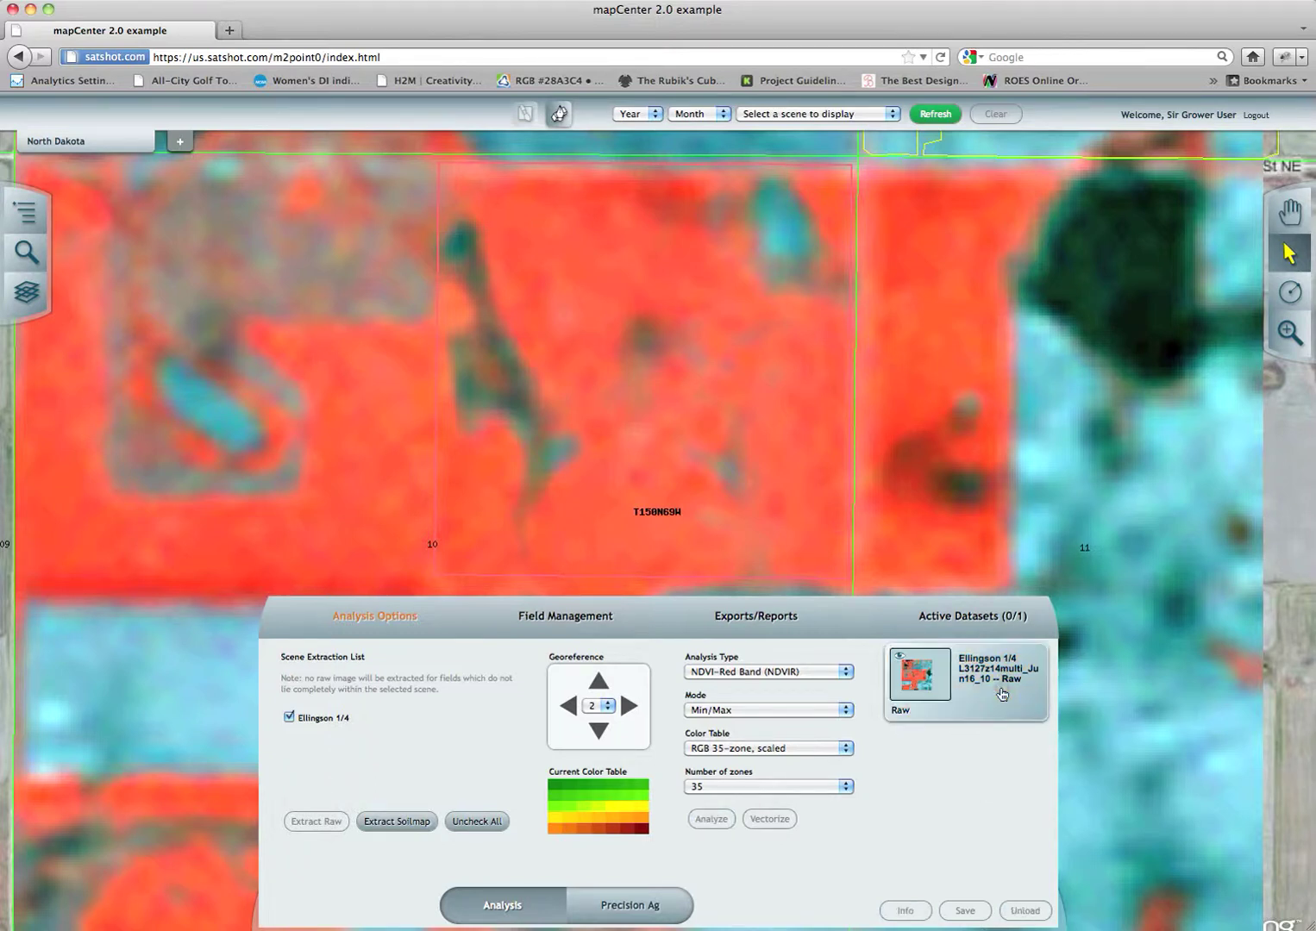
{"action": "left_click", "coordinate": [1003, 695]}
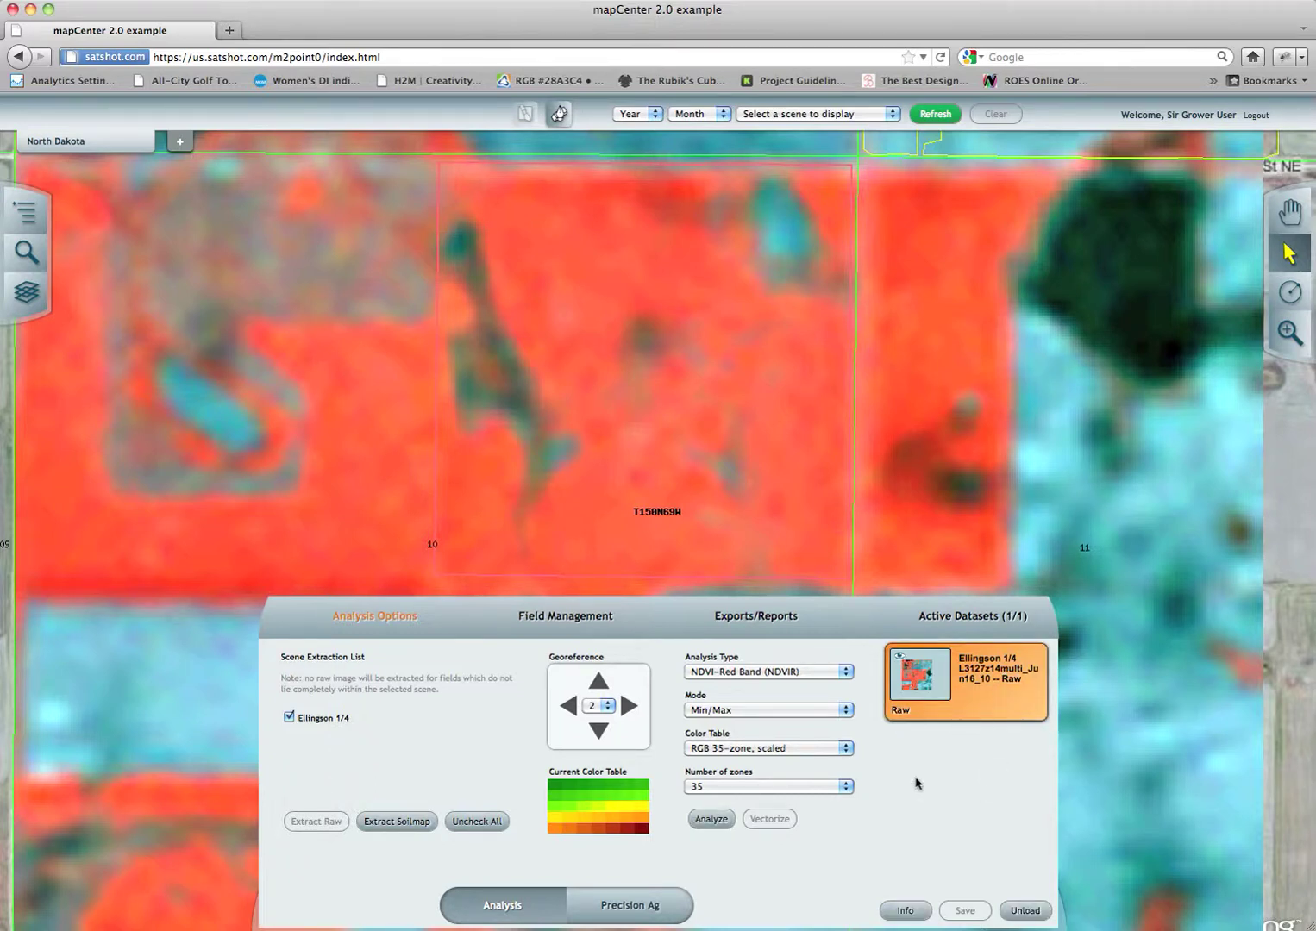
Configure the analysis as NDVI-Red Band (NDVIR) in Min/Max mode with the RGB 35-zone, scaled color table.
{"action": "left_click", "coordinate": [743, 678]}
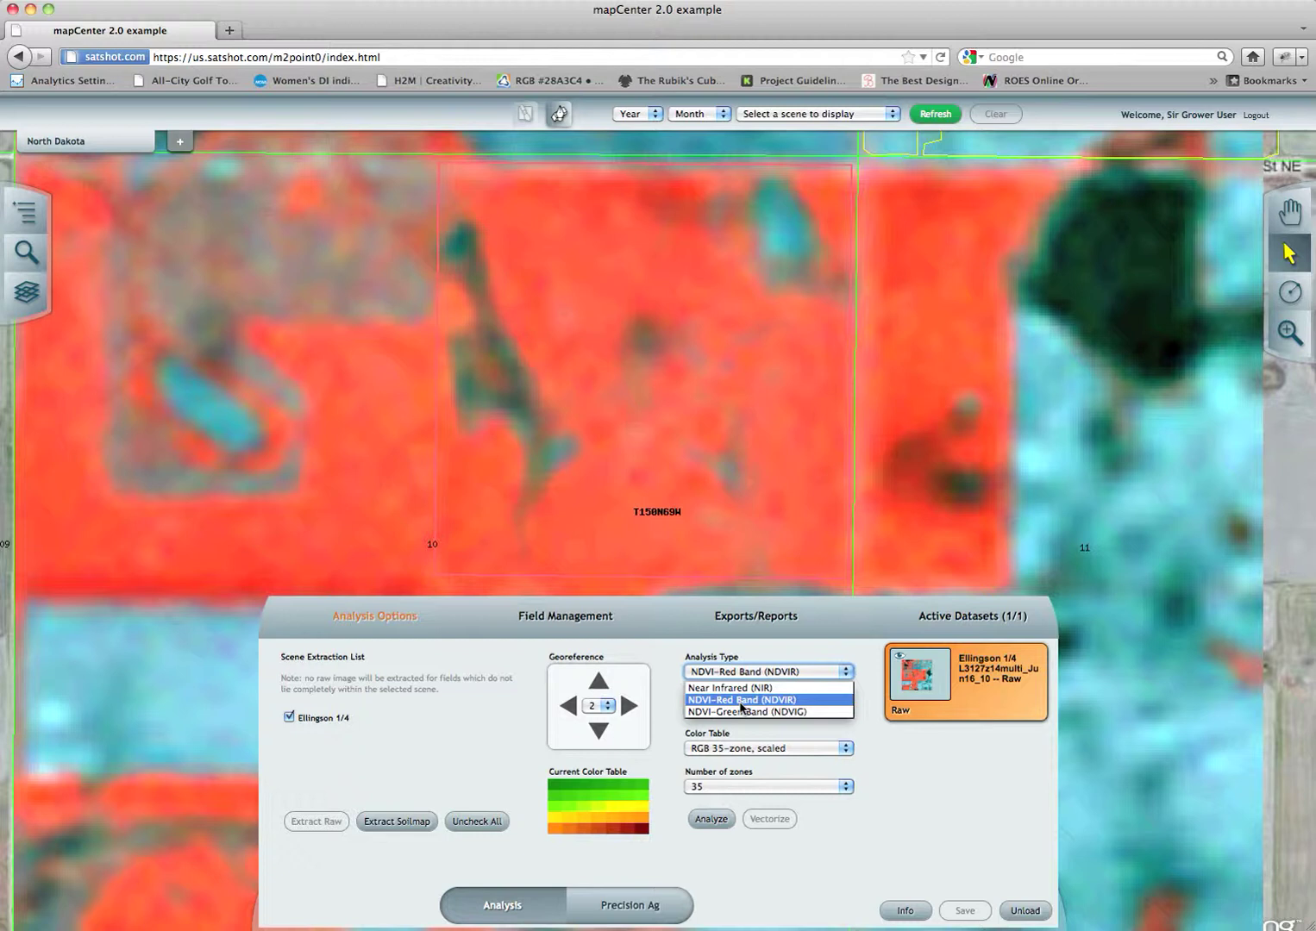
{"action": "left_click", "coordinate": [747, 701]}
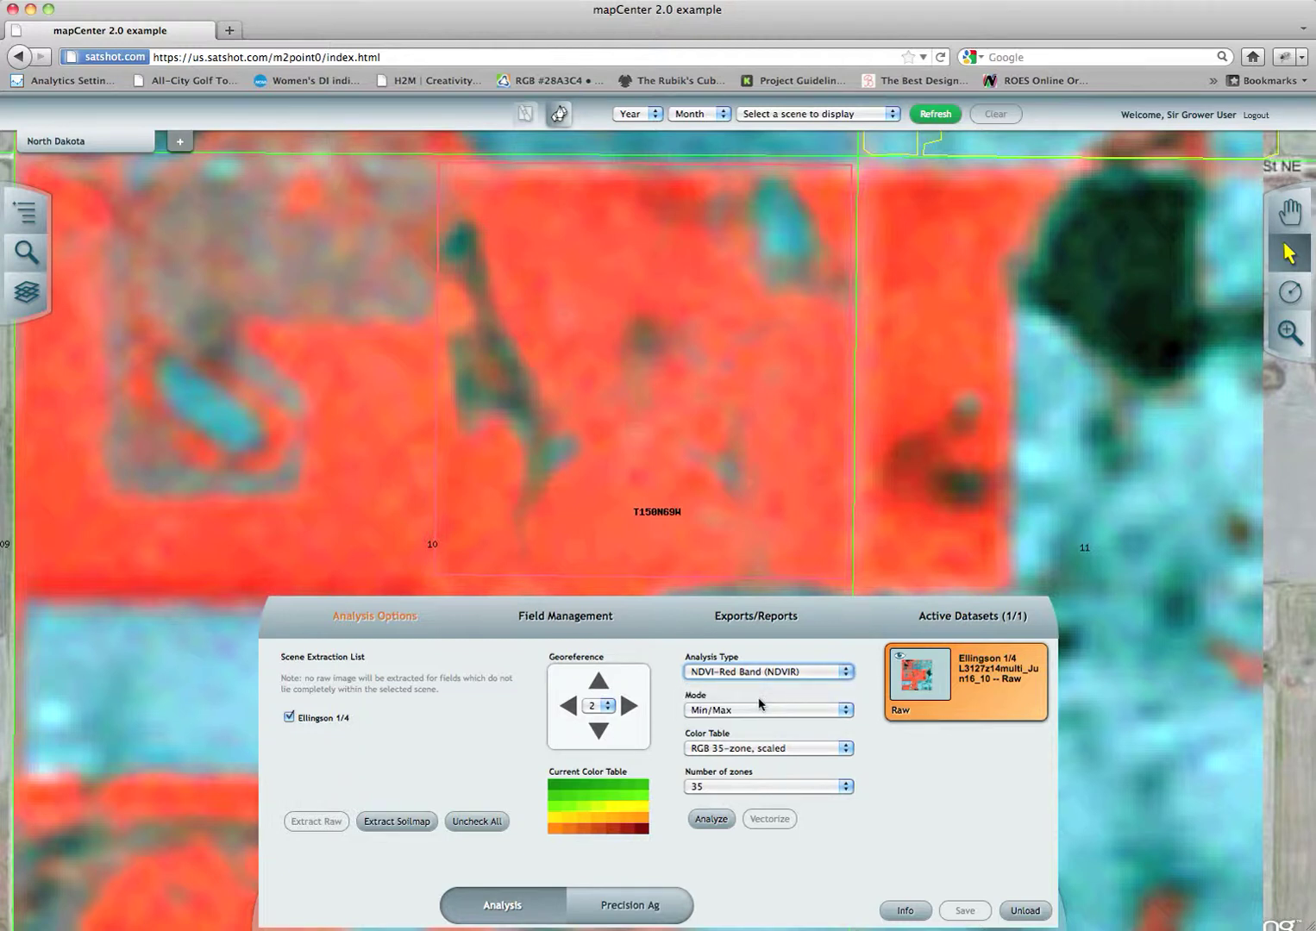
{"action": "left_click", "coordinate": [759, 710]}
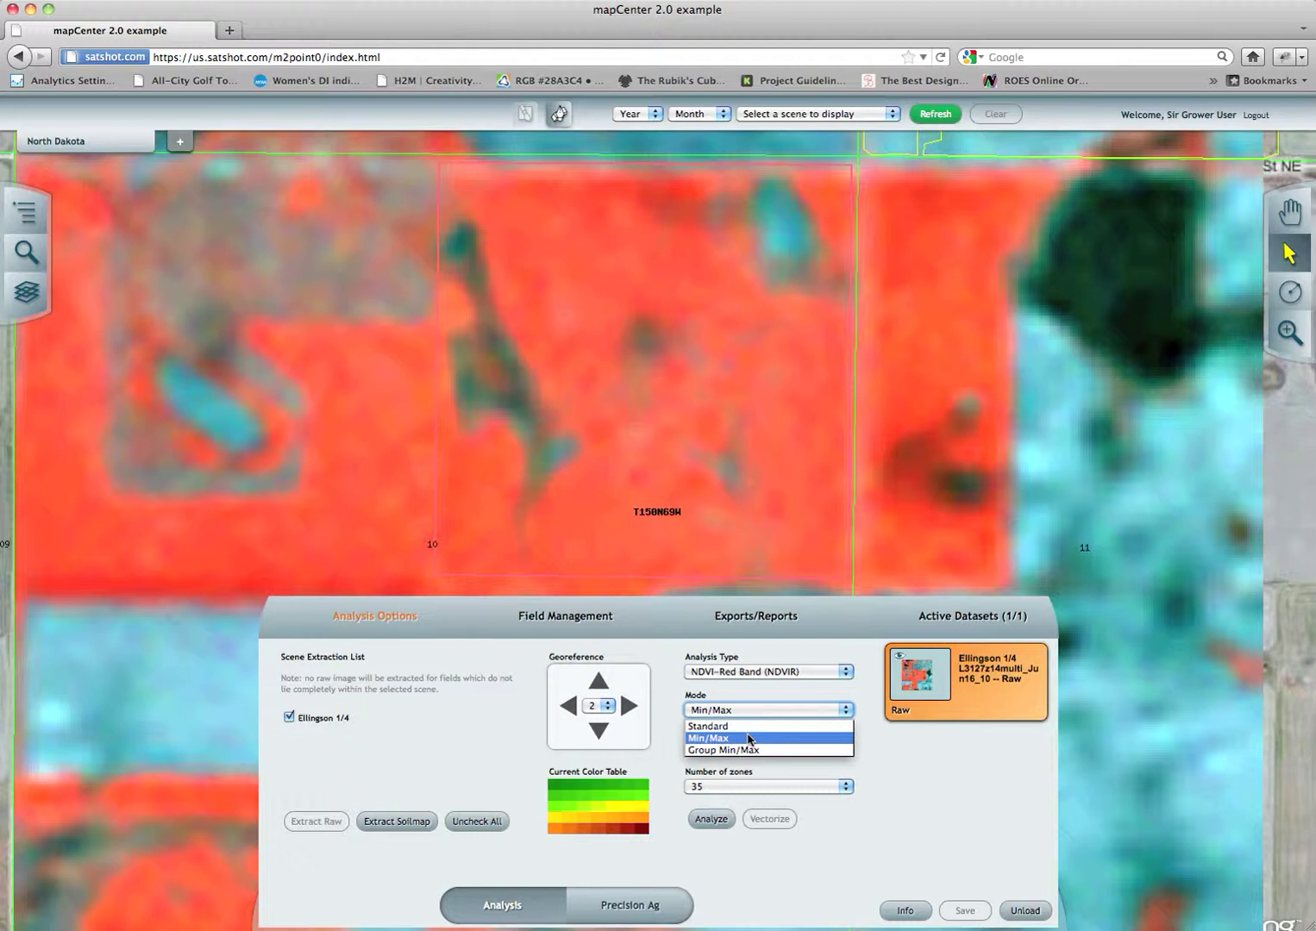
{"action": "left_click", "coordinate": [749, 740]}
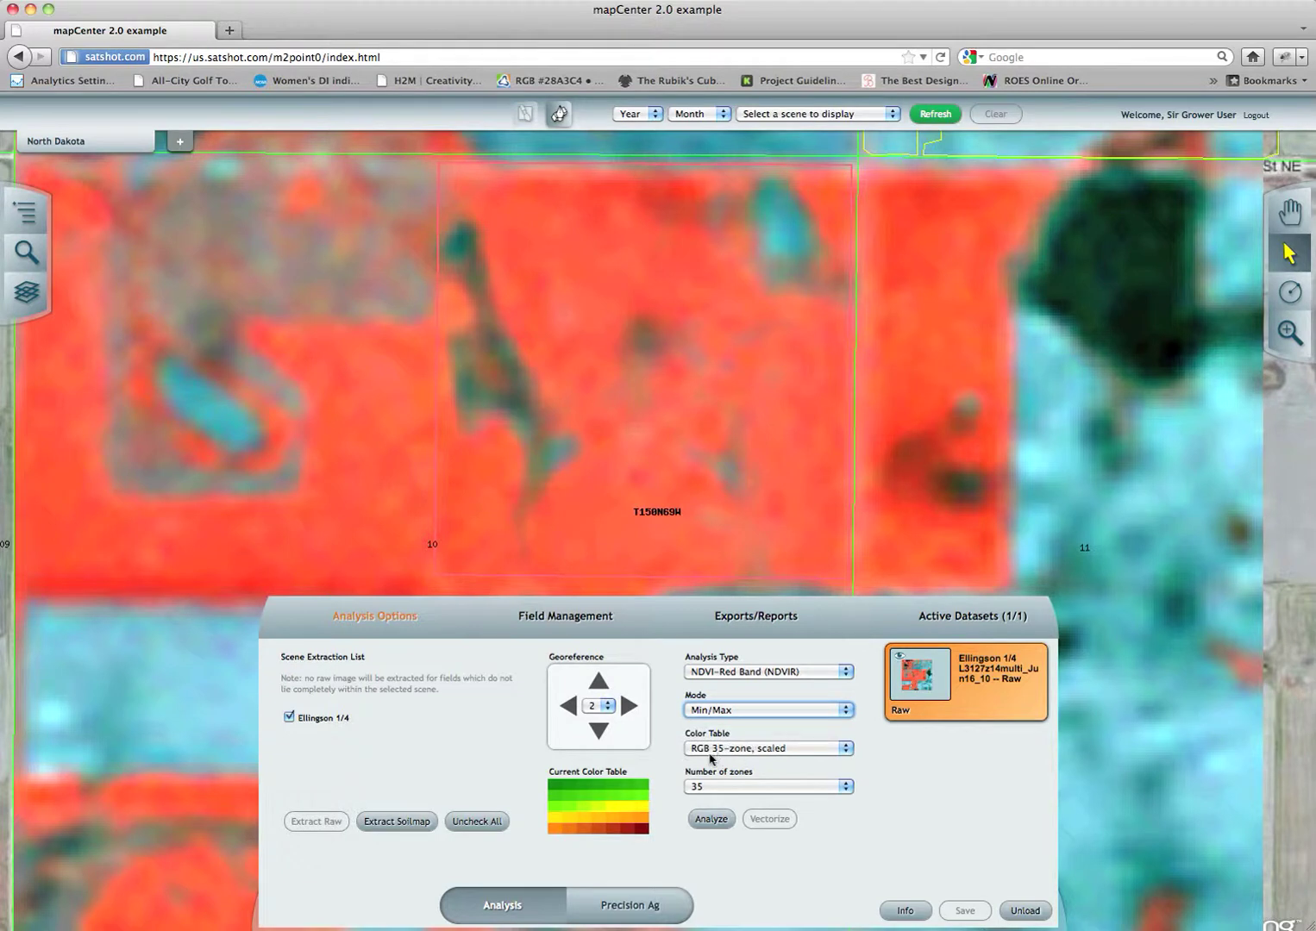
{"action": "left_click", "coordinate": [711, 750]}
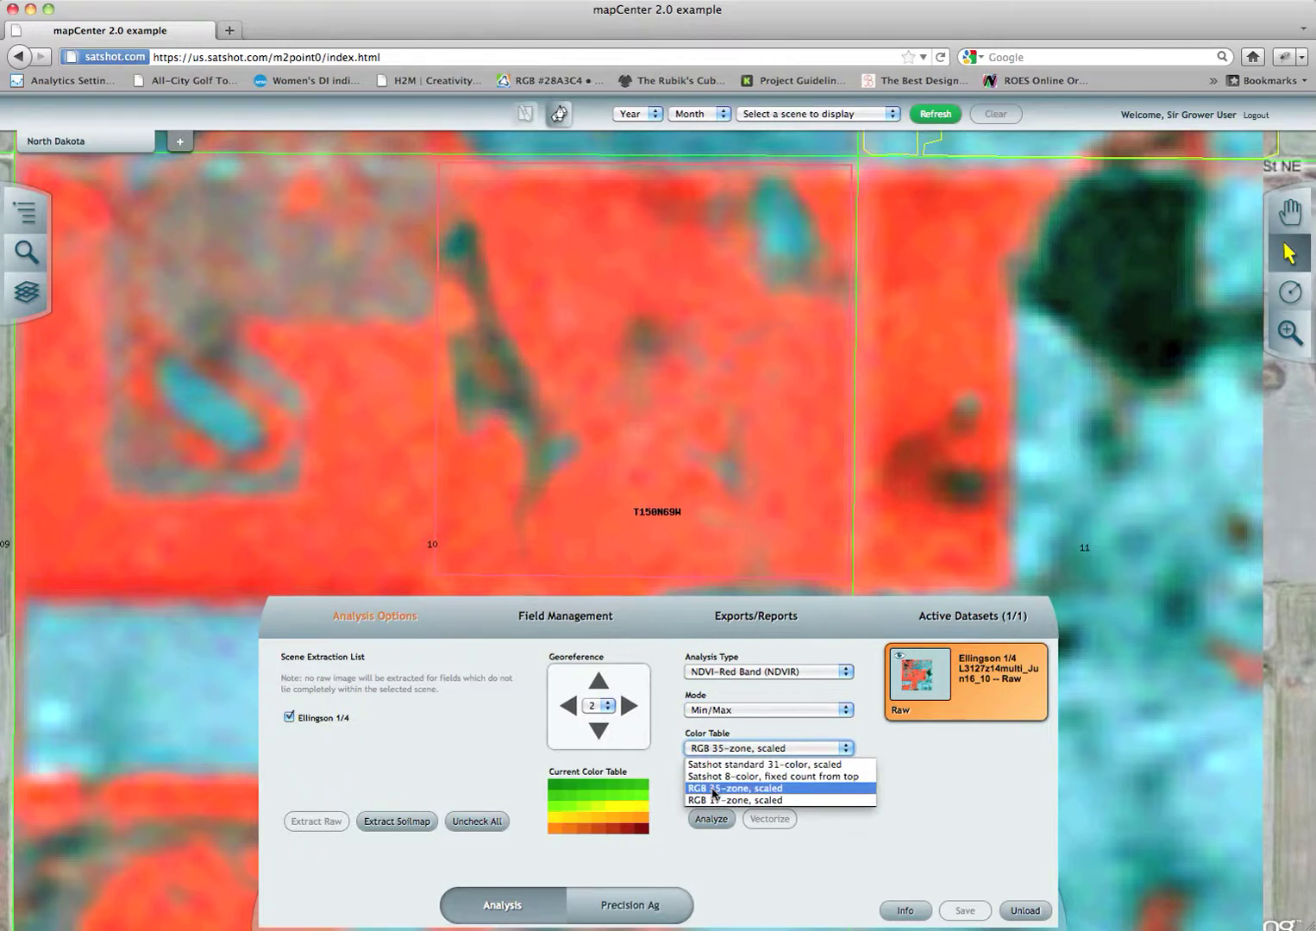
{"action": "left_click", "coordinate": [728, 765]}
{"action": "left_click", "coordinate": [732, 750]}
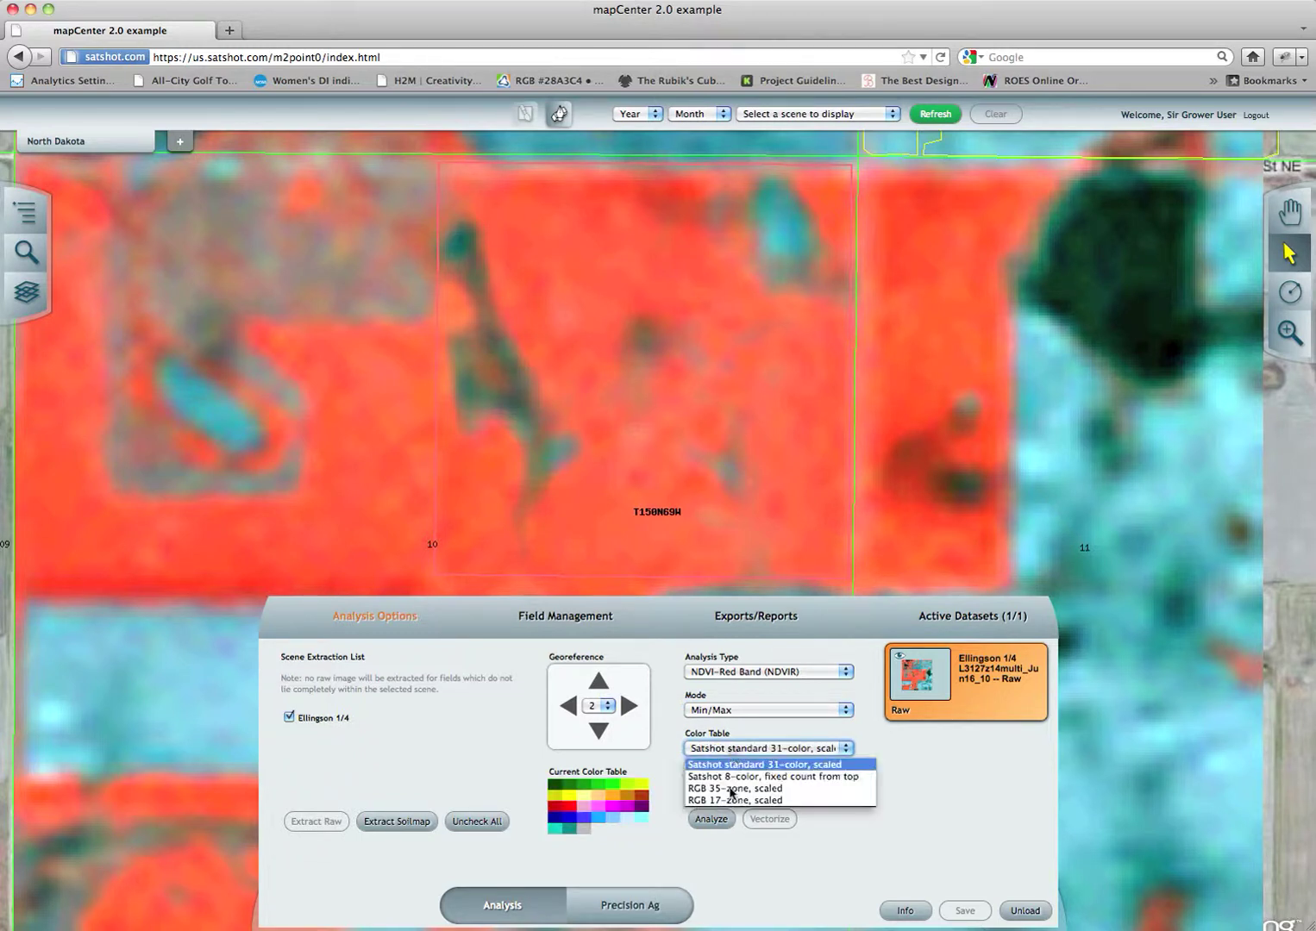
{"action": "left_click", "coordinate": [730, 788]}
Analyze the raw dataset with 15 zones, and deselect the resulting analysis dataset.
{"action": "left_click", "coordinate": [715, 791]}
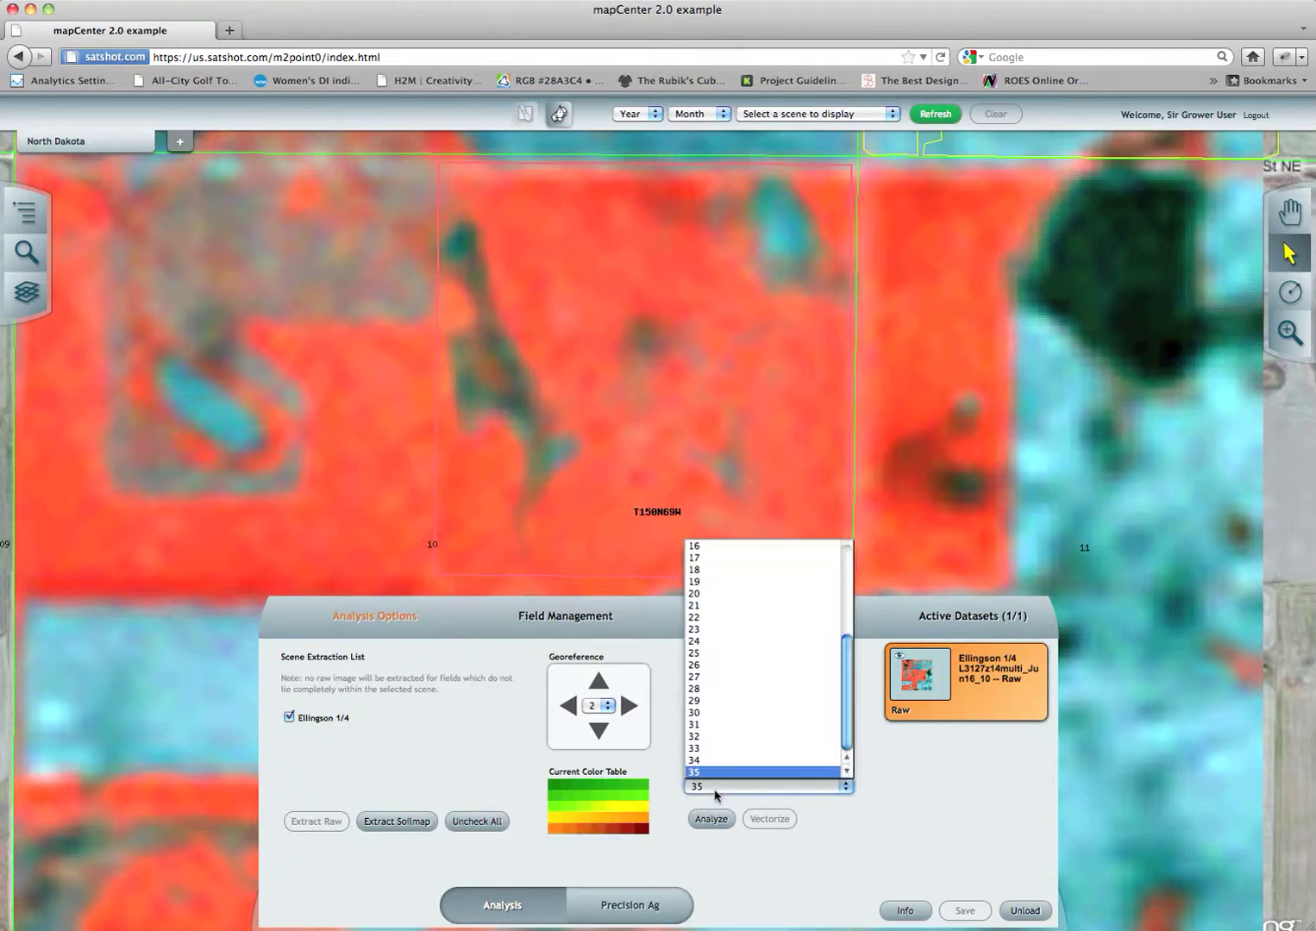
{"action": "scroll", "coordinate": [701, 597], "scroll_direction": "up", "scroll_amount": 1}
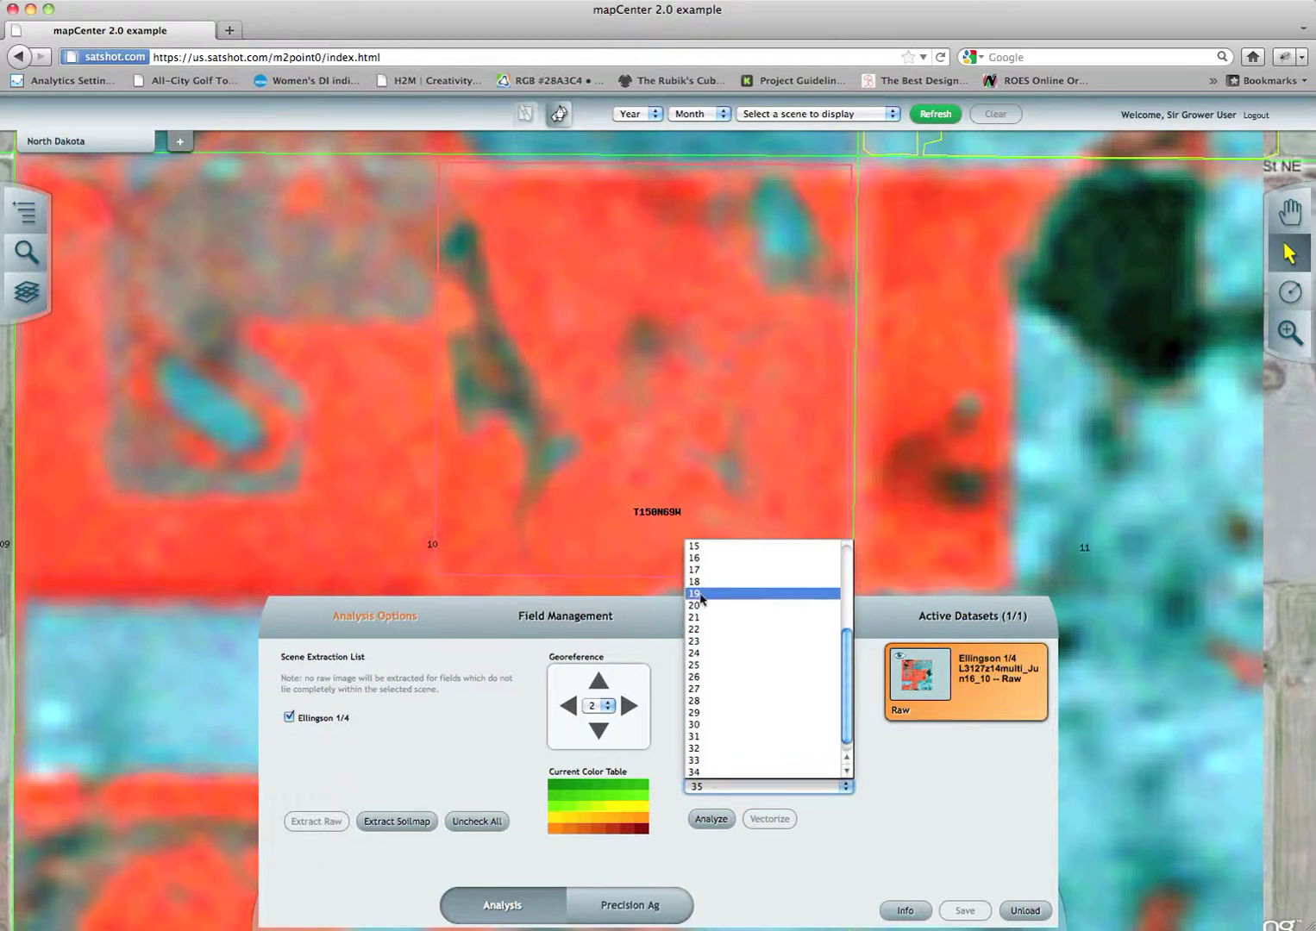
{"action": "scroll", "coordinate": [710, 608], "scroll_direction": "up", "scroll_amount": 5}
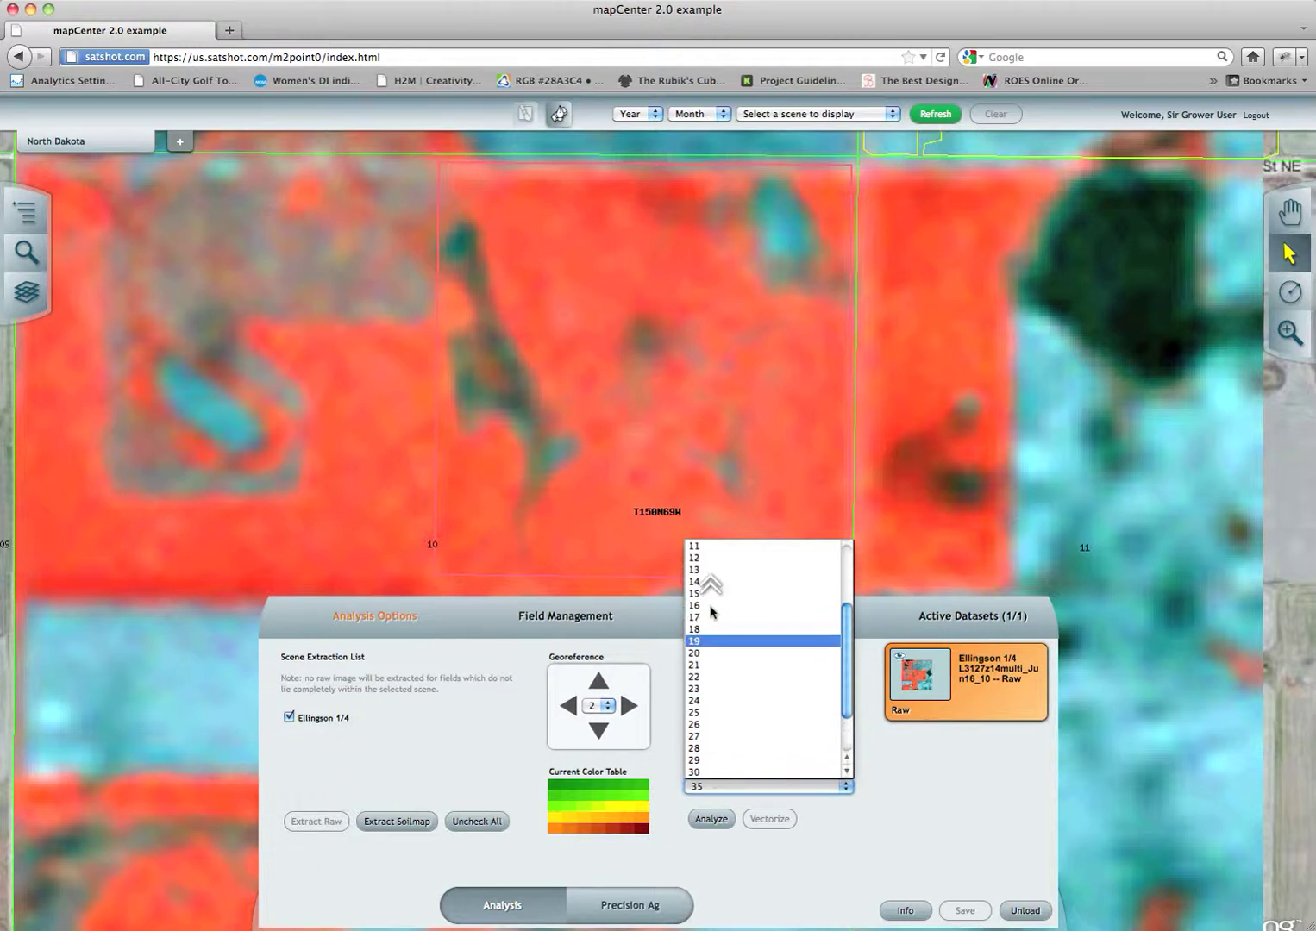
{"action": "left_click", "coordinate": [709, 602]}
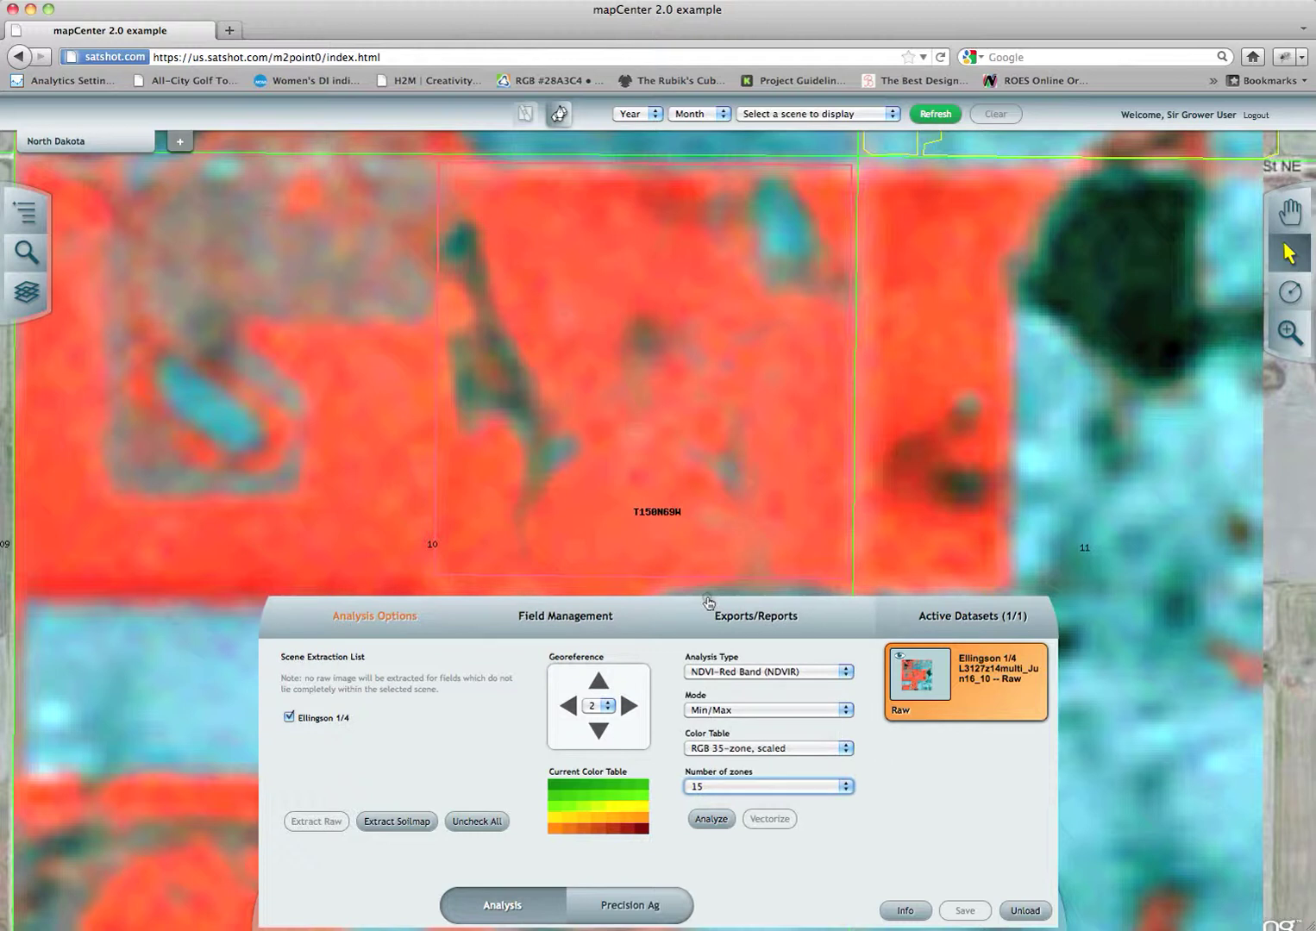
{"action": "left_click", "coordinate": [710, 820]}
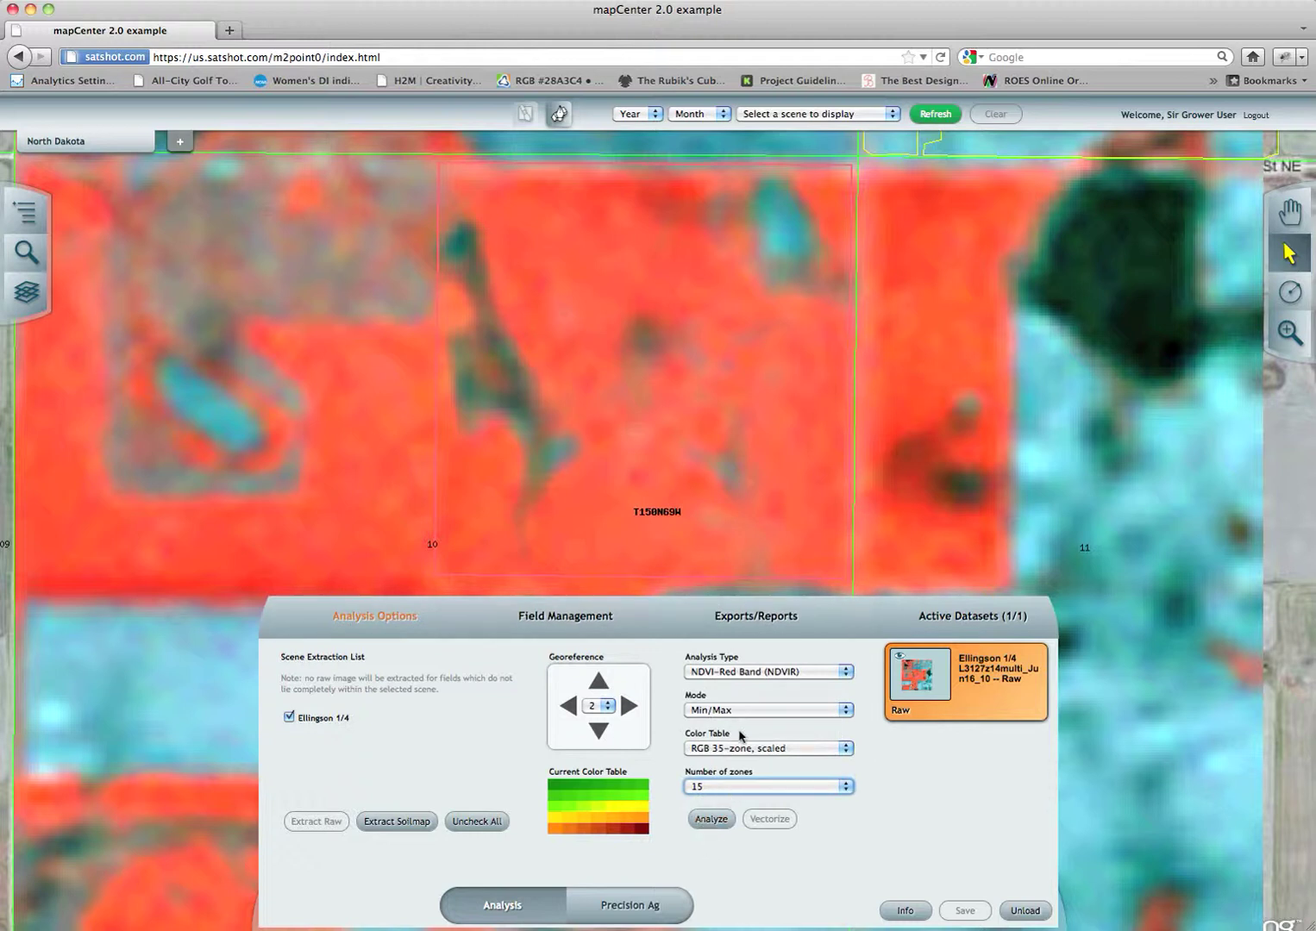
{"action": "left_click", "coordinate": [719, 821]}
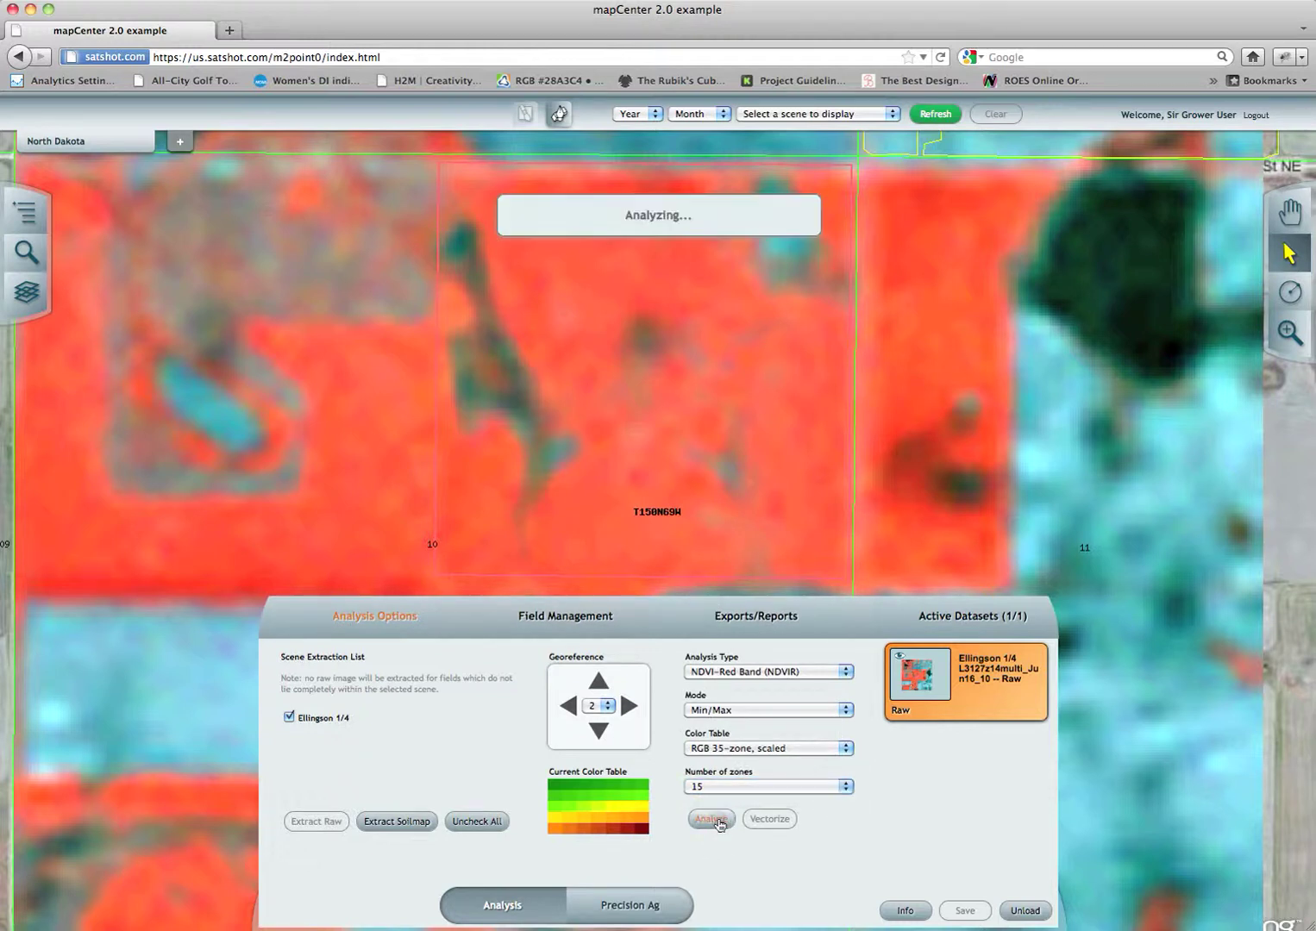
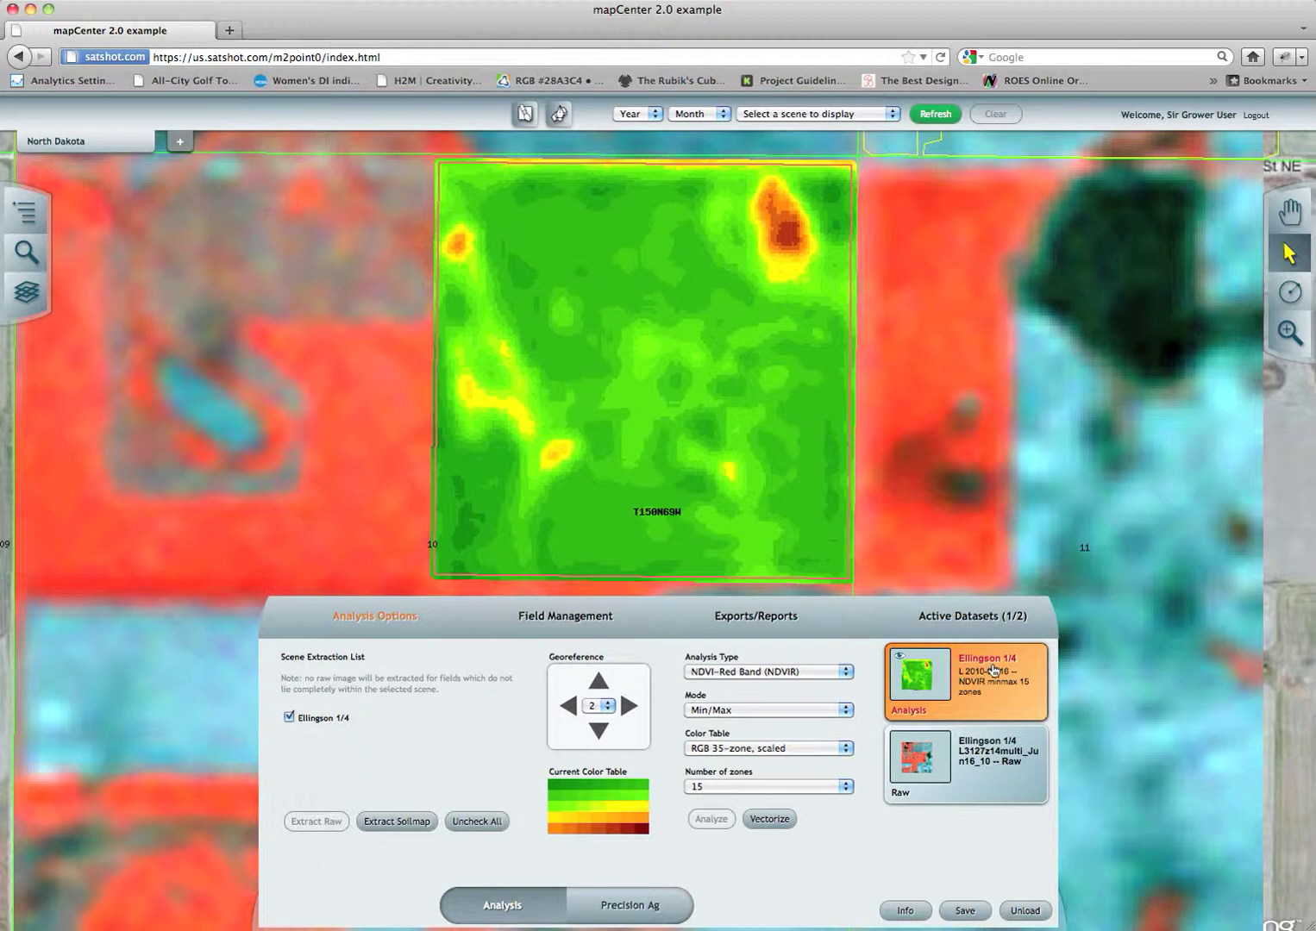
{"action": "left_click", "coordinate": [992, 694]}
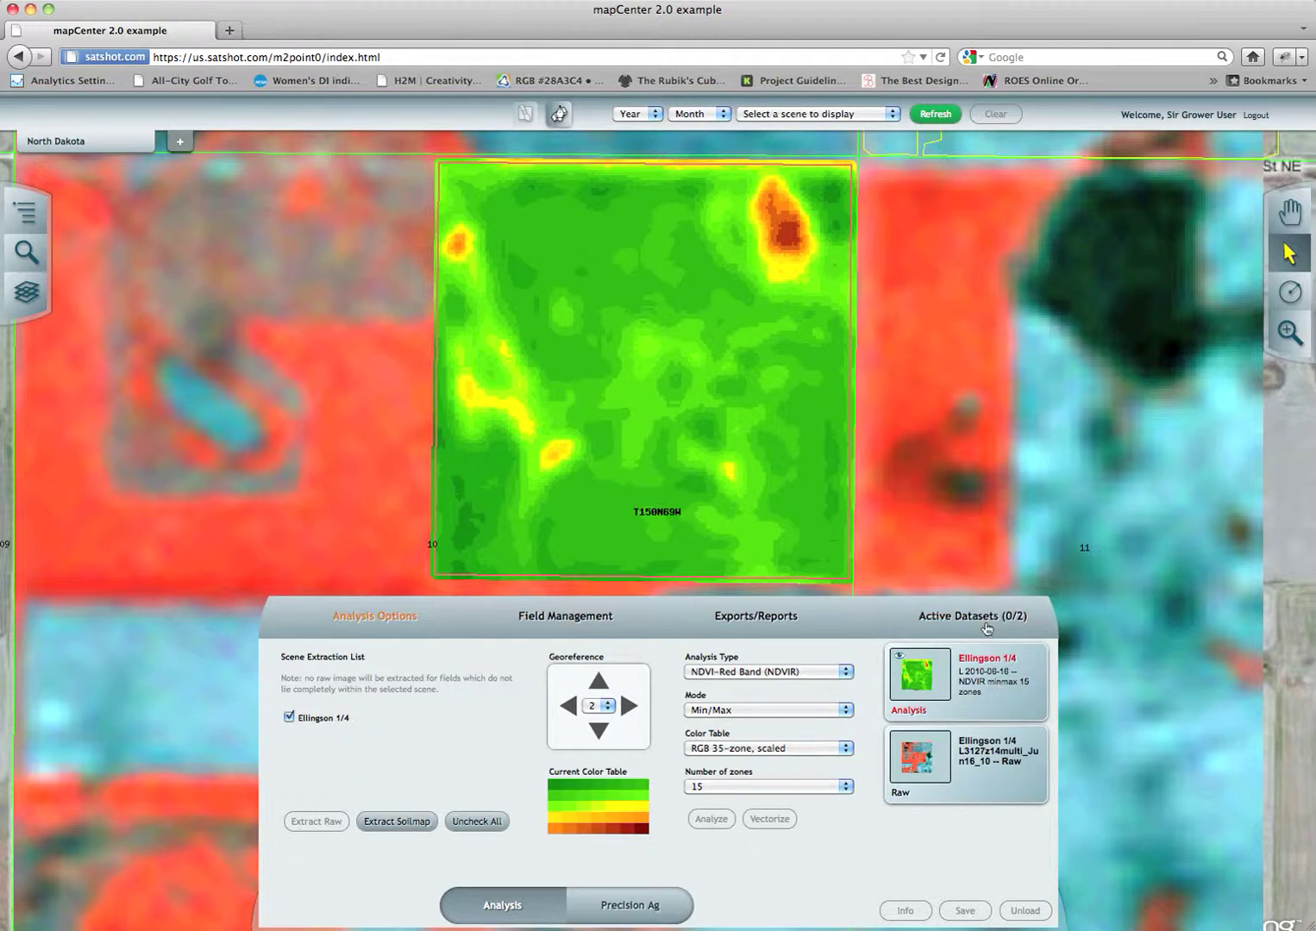
Save the 15-zone NDVIR analysis dataset under the name "L 2010-06-16 NDVIR minmax 15", and deselect it.
{"action": "left_click", "coordinate": [1004, 686]}
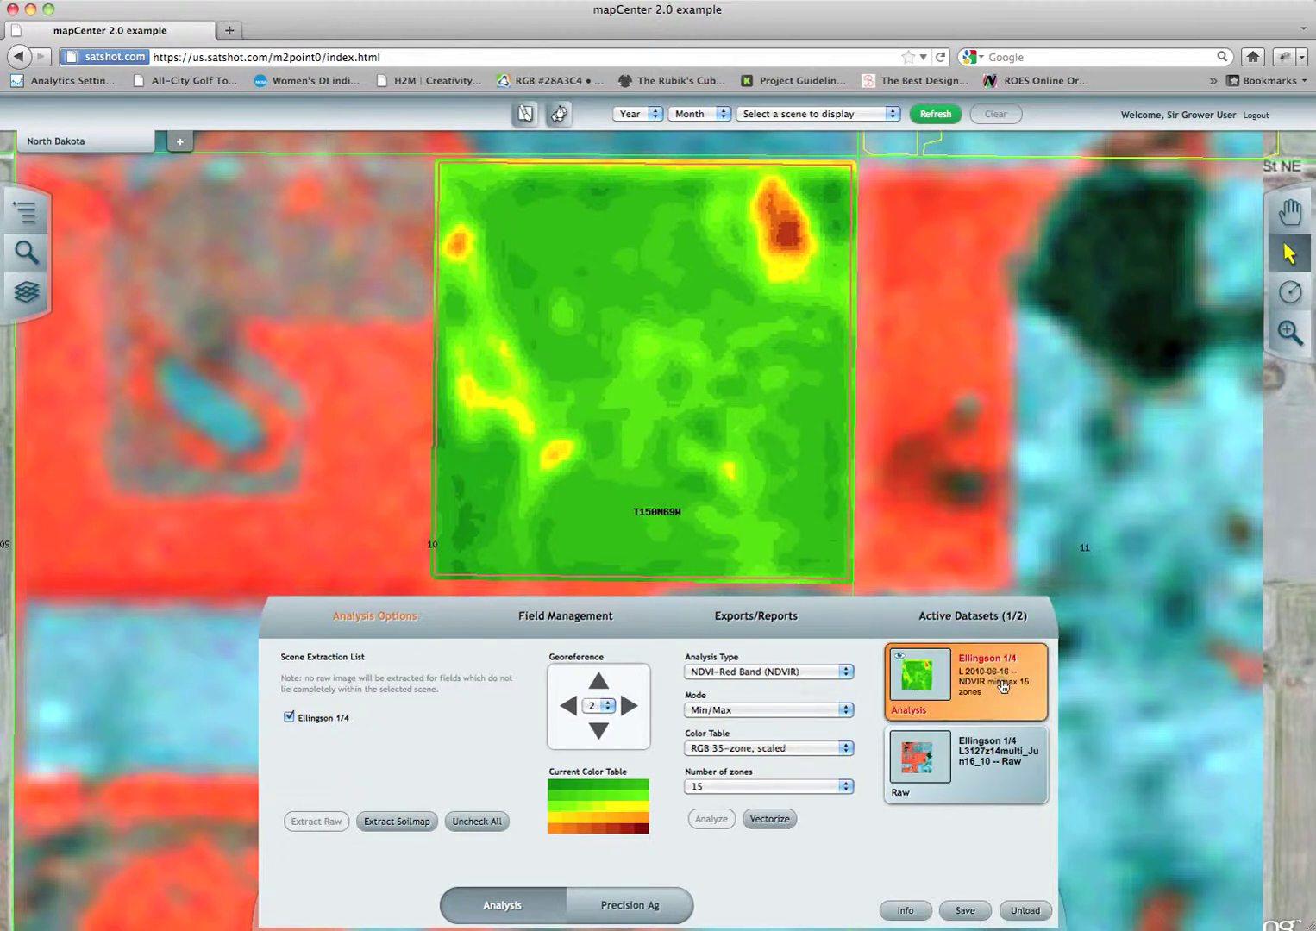
{"action": "left_click", "coordinate": [963, 911]}
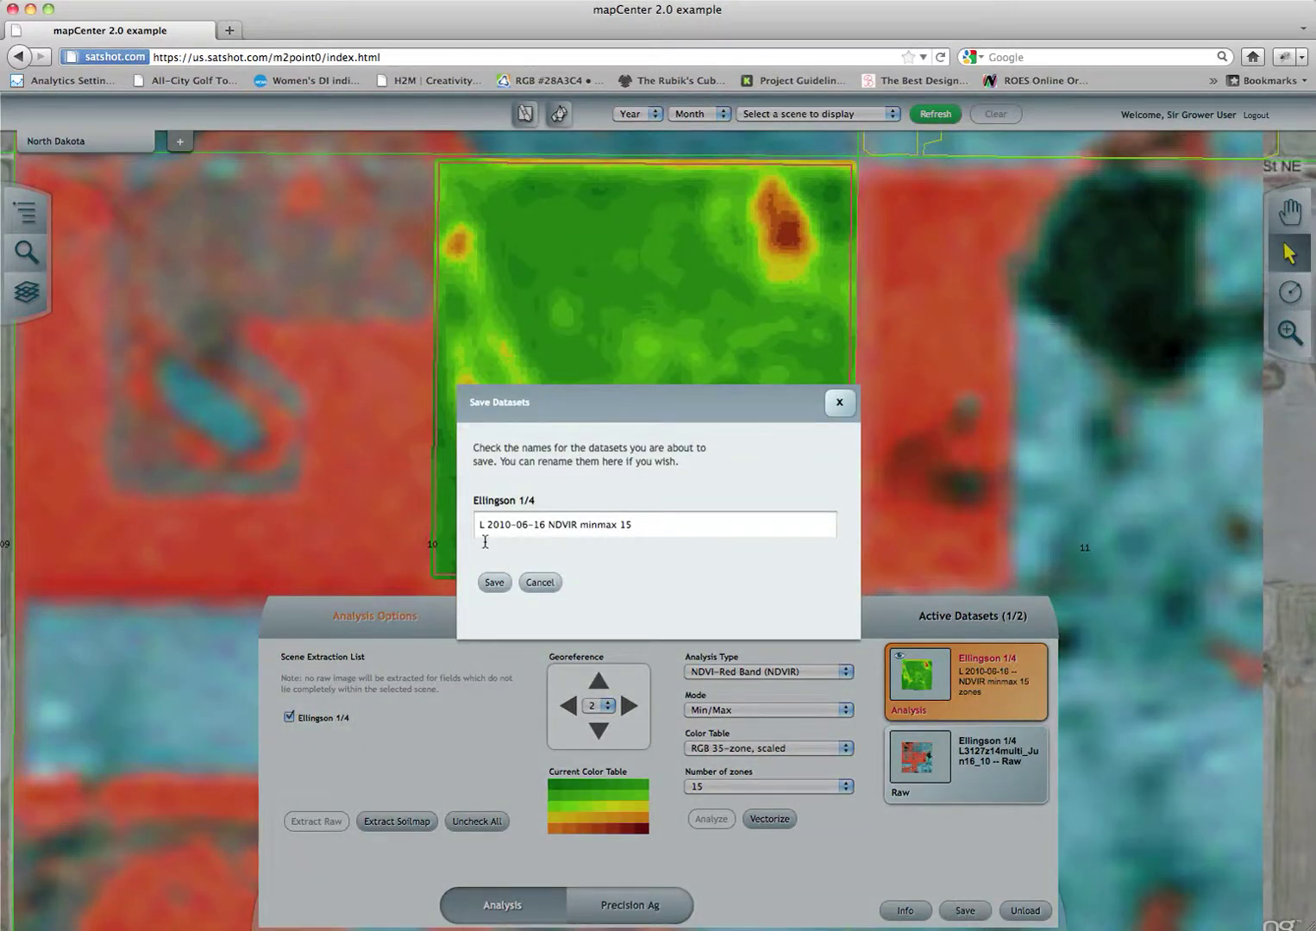
{"action": "left_click_drag", "start_coordinate": [474, 527], "coordinate": [715, 525]}
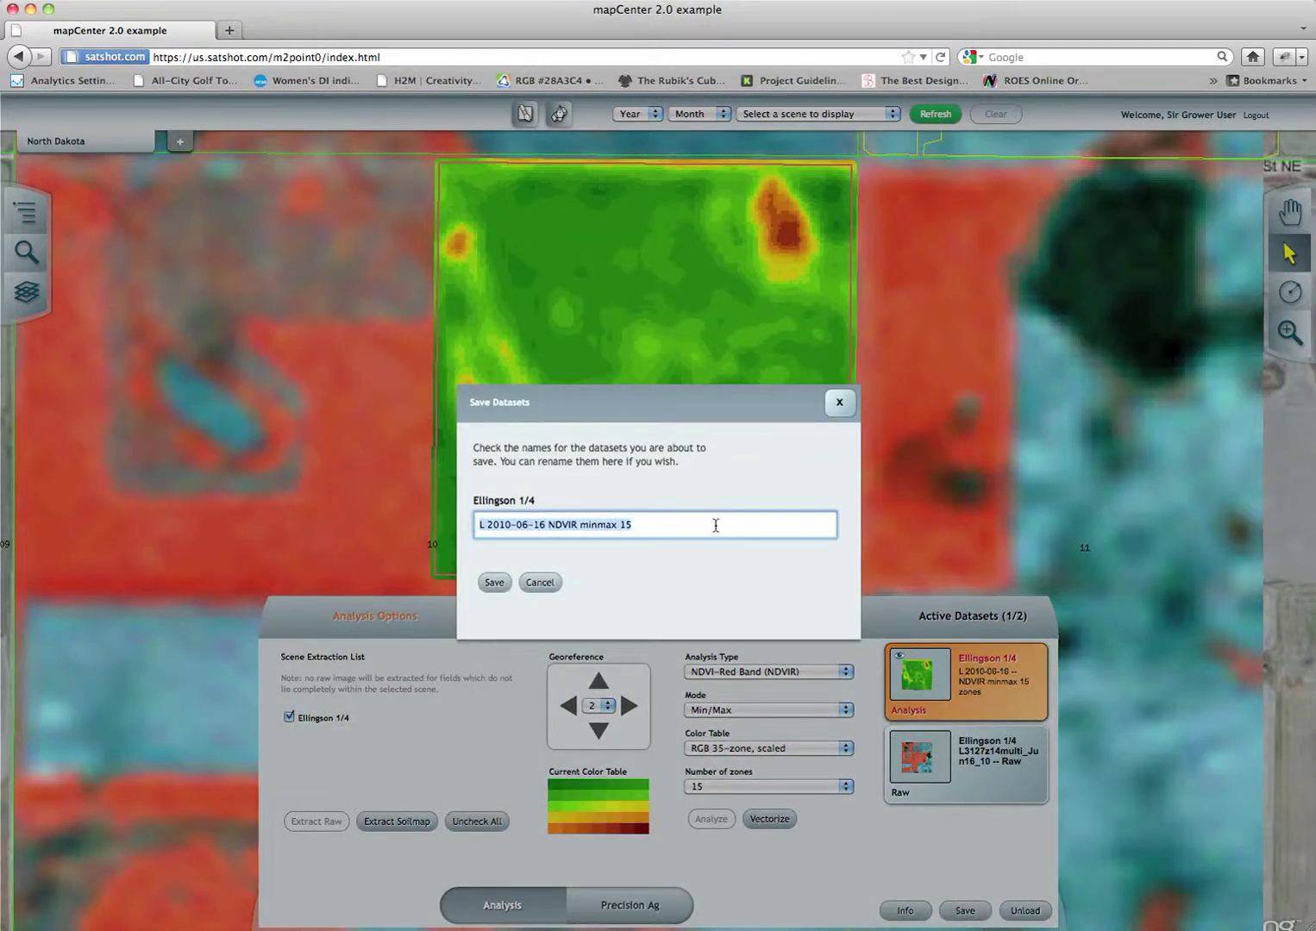
{"action": "left_click", "coordinate": [715, 525]}
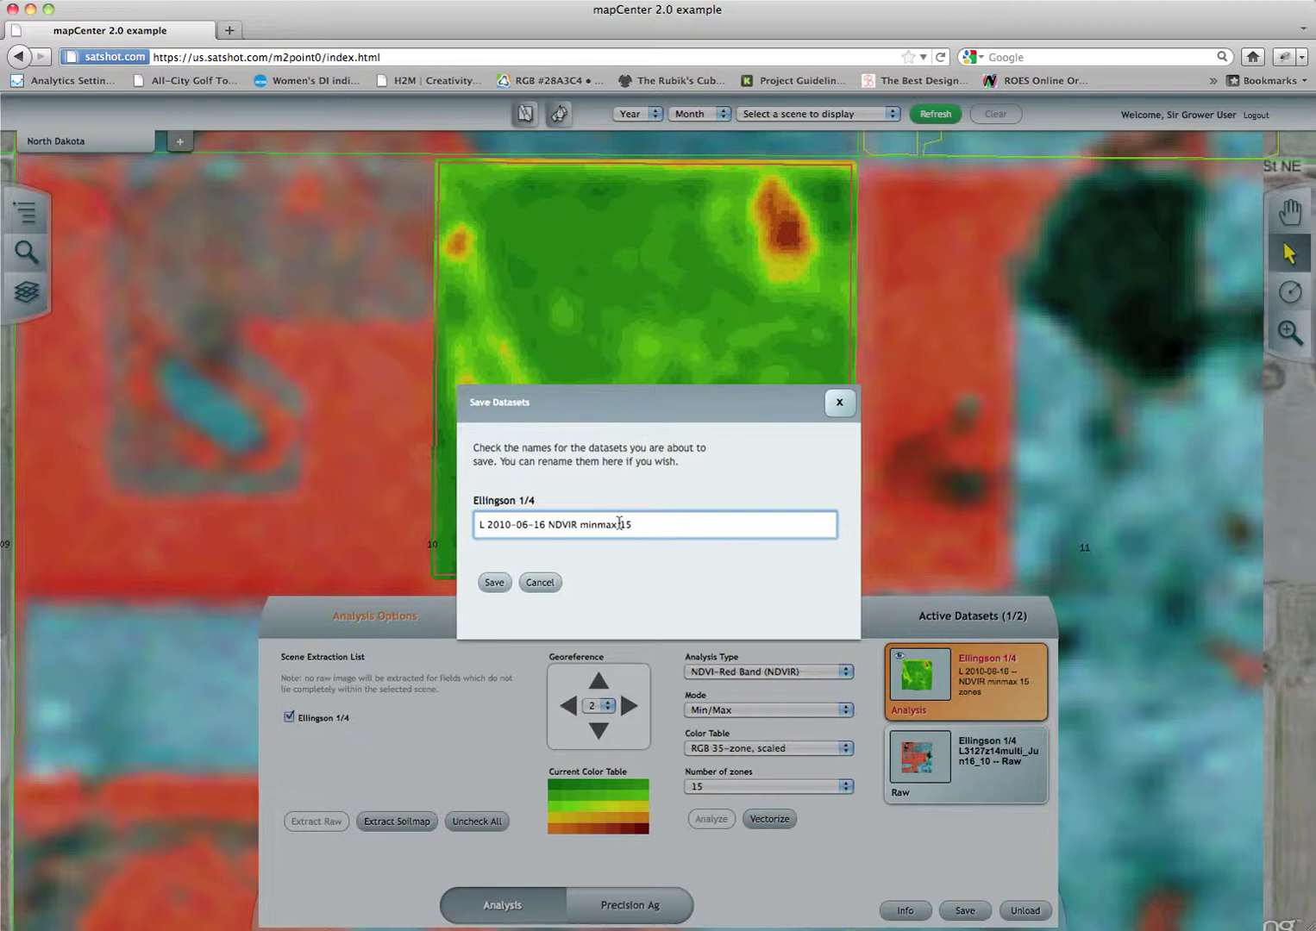
{"action": "left_click", "coordinate": [496, 586]}
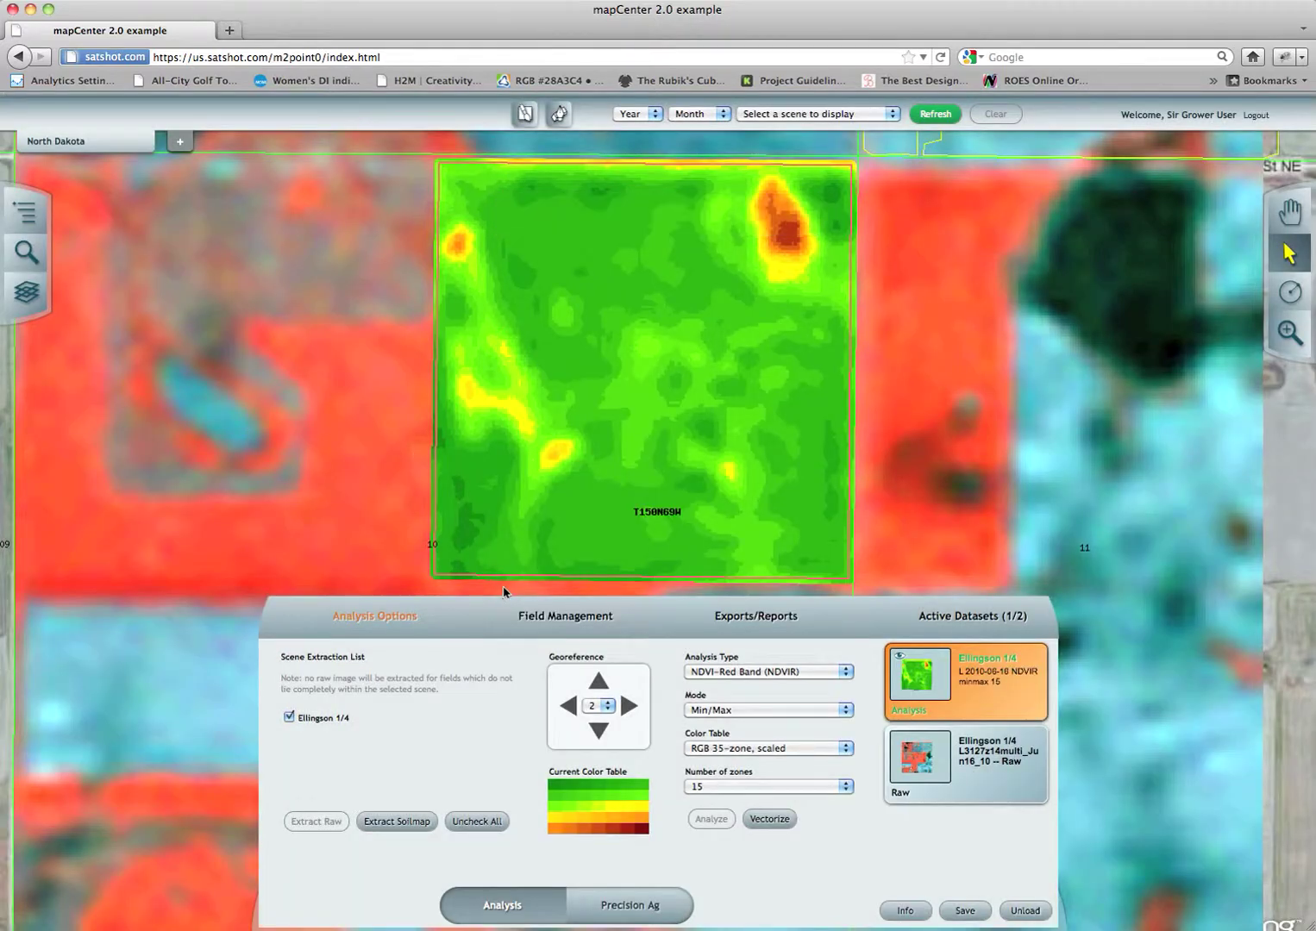
{"action": "left_click", "coordinate": [951, 683]}
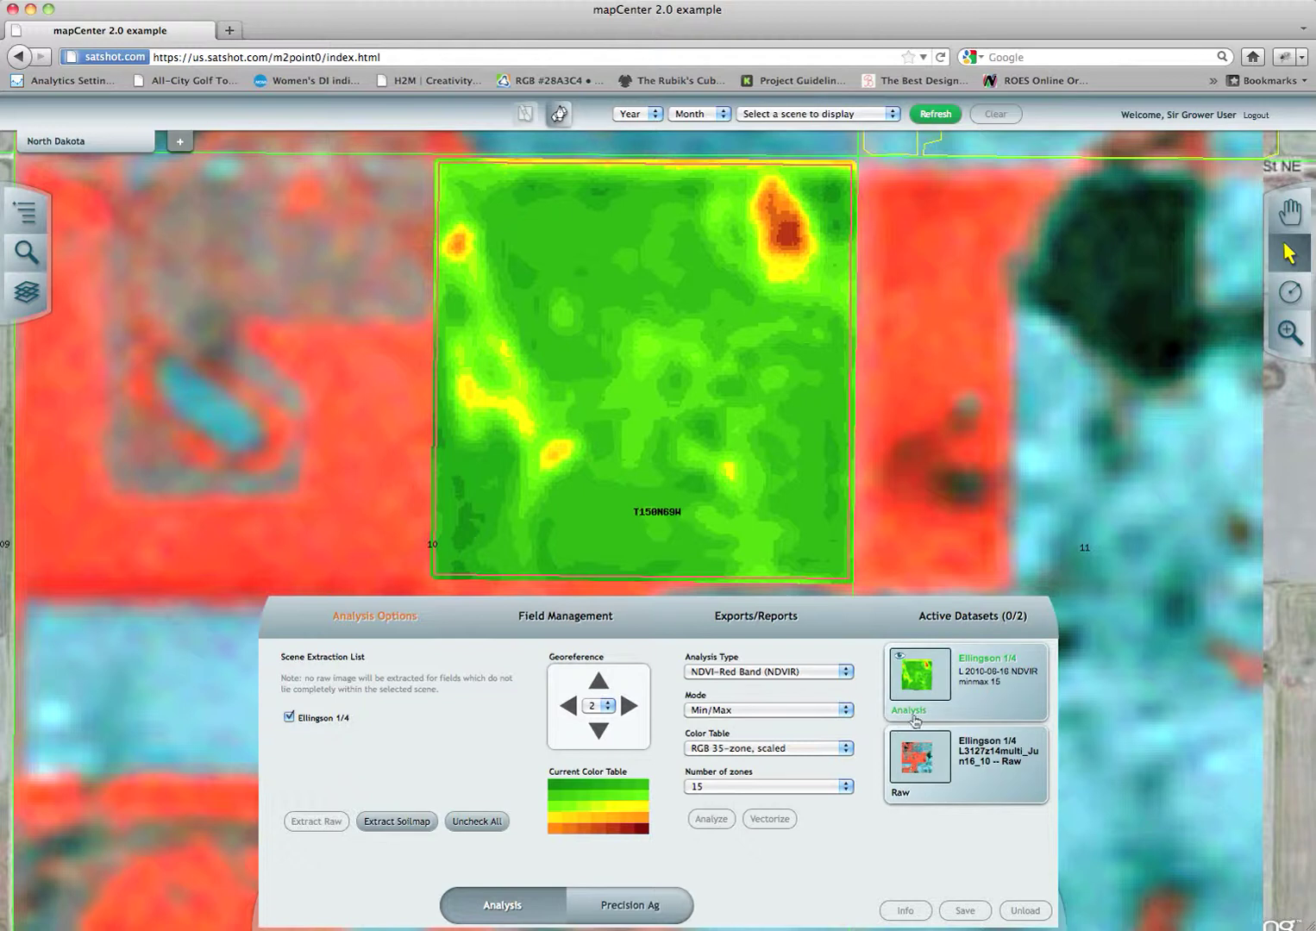
Permanently delete the unloaded duplicate "L 2010-06-16 NDVIR minmax 15" from the field's saved analyses under Satshot Farm.
{"action": "left_click", "coordinate": [26, 210]}
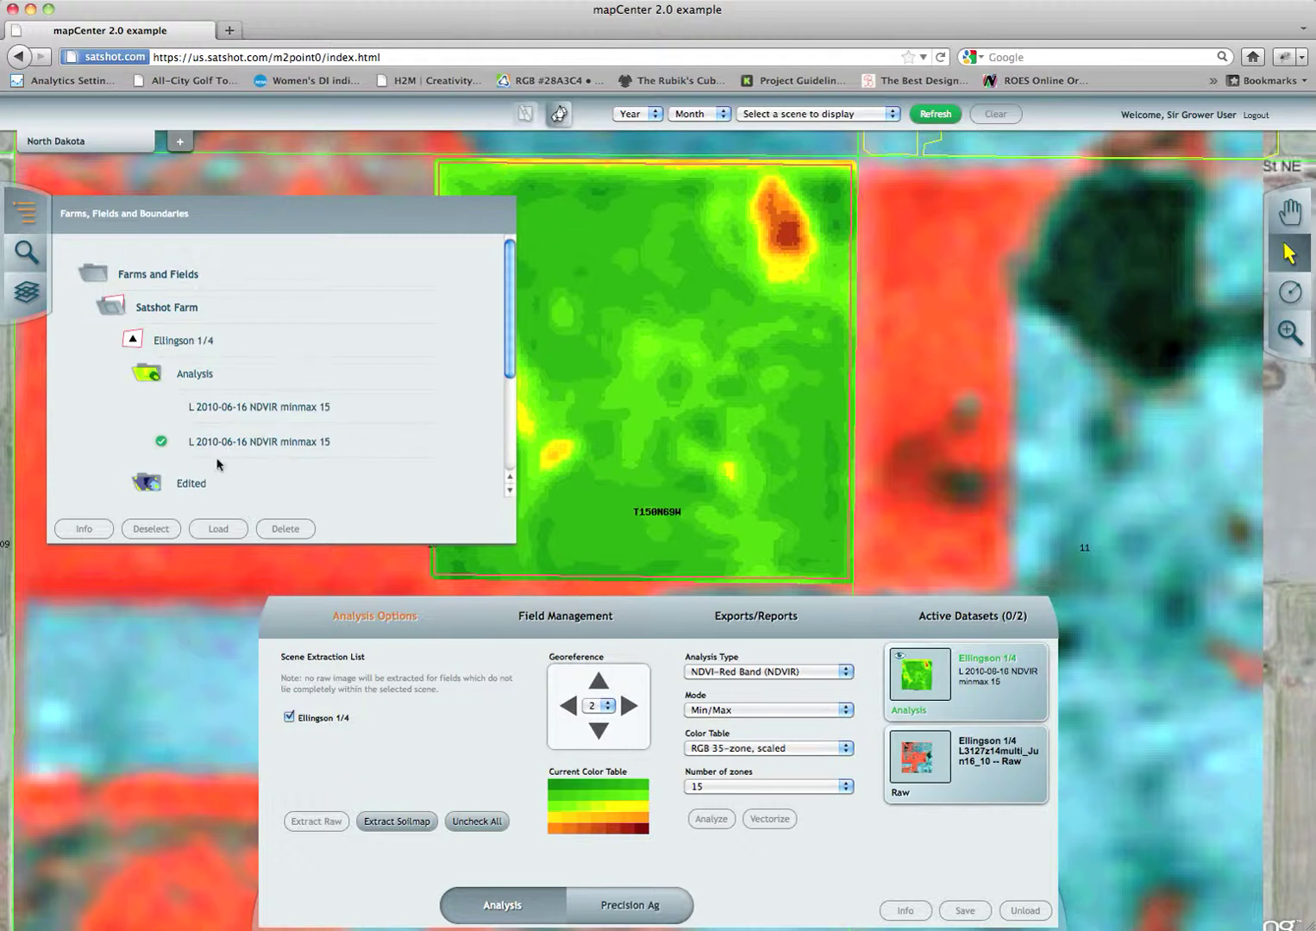
{"action": "left_click", "coordinate": [148, 376]}
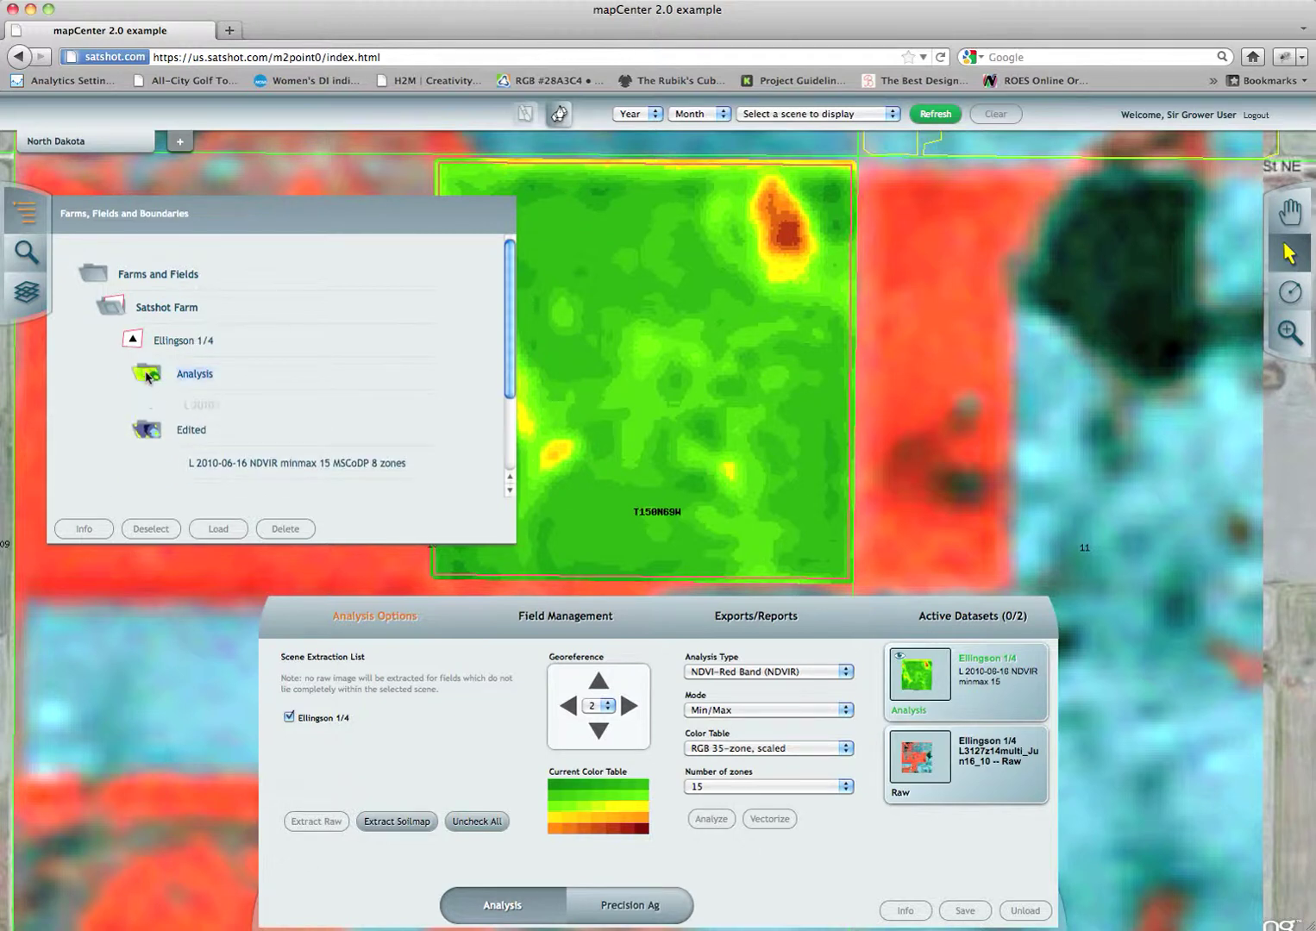
{"action": "left_click", "coordinate": [147, 375]}
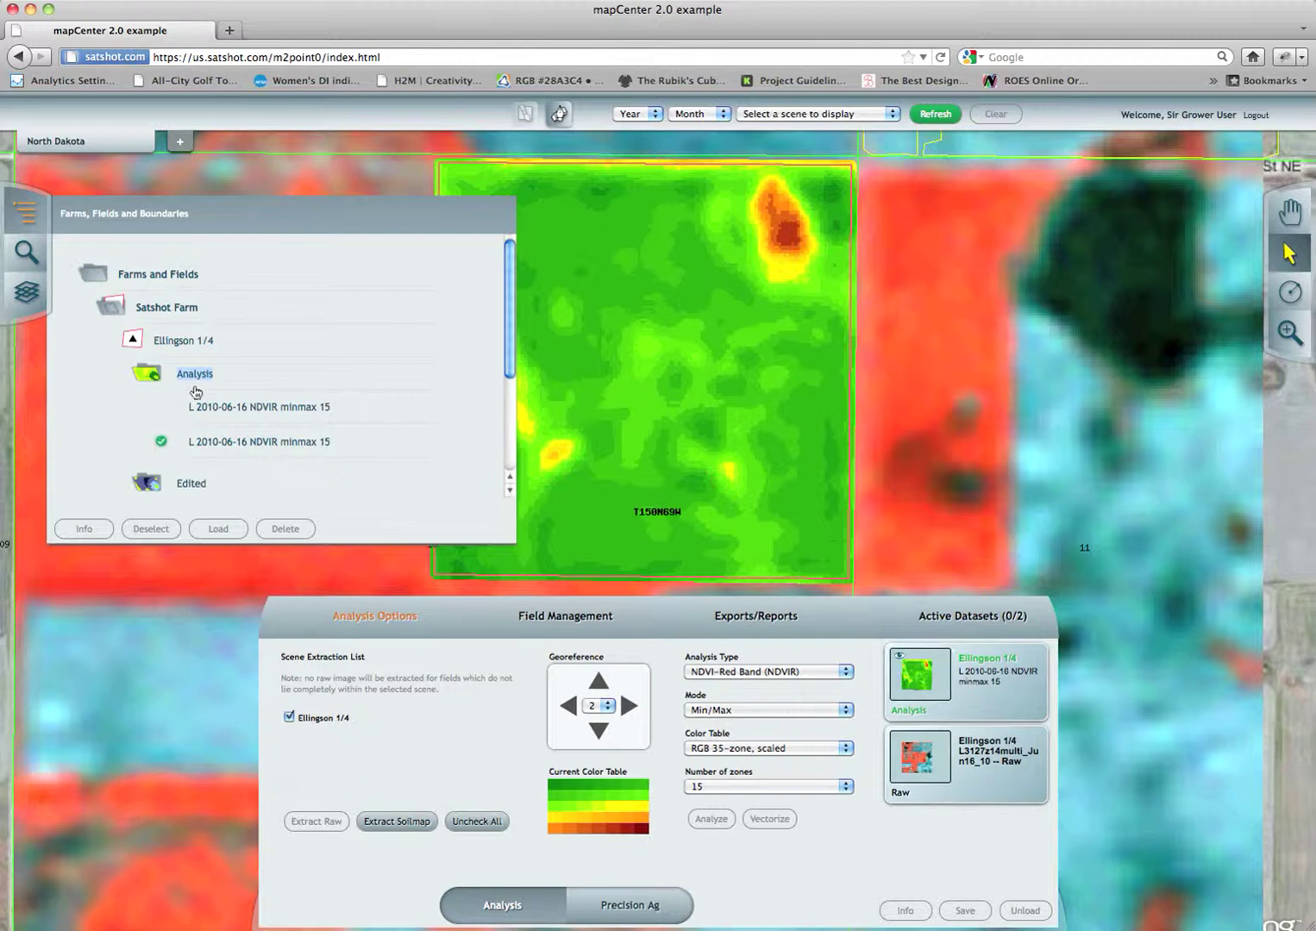
{"action": "left_click", "coordinate": [228, 416]}
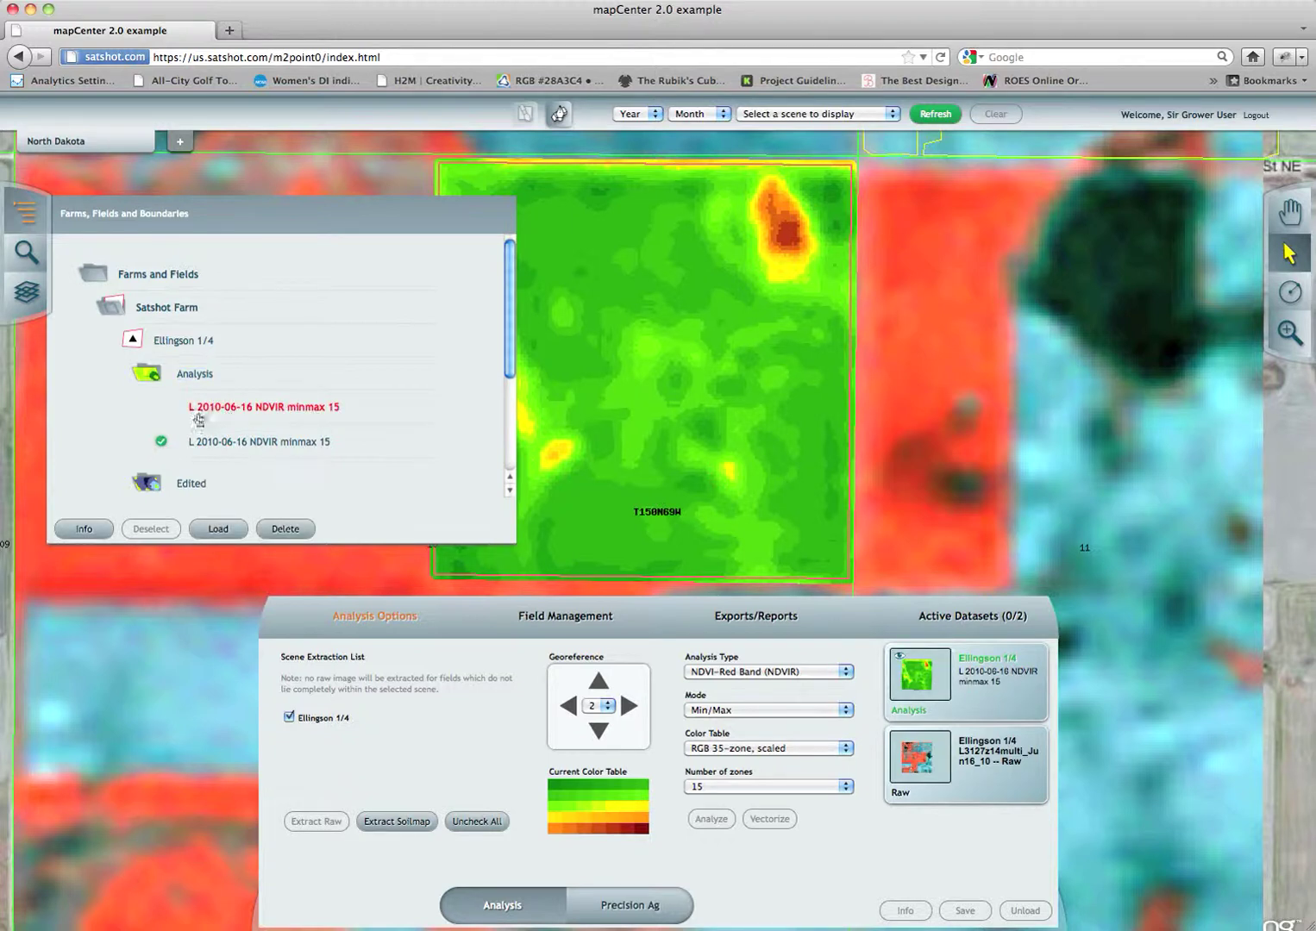
{"action": "left_click", "coordinate": [288, 532]}
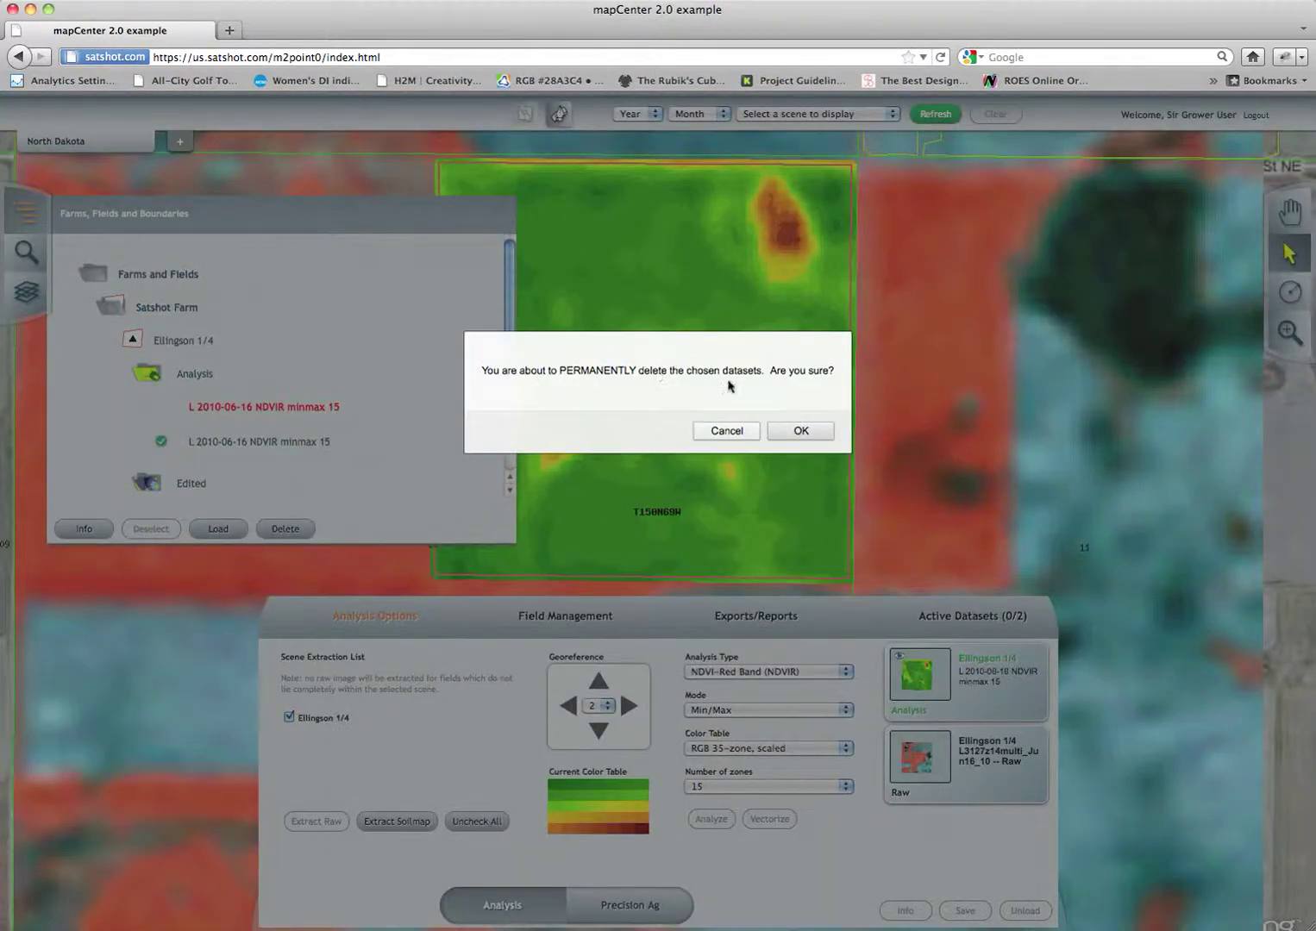
{"action": "left_click", "coordinate": [797, 429]}
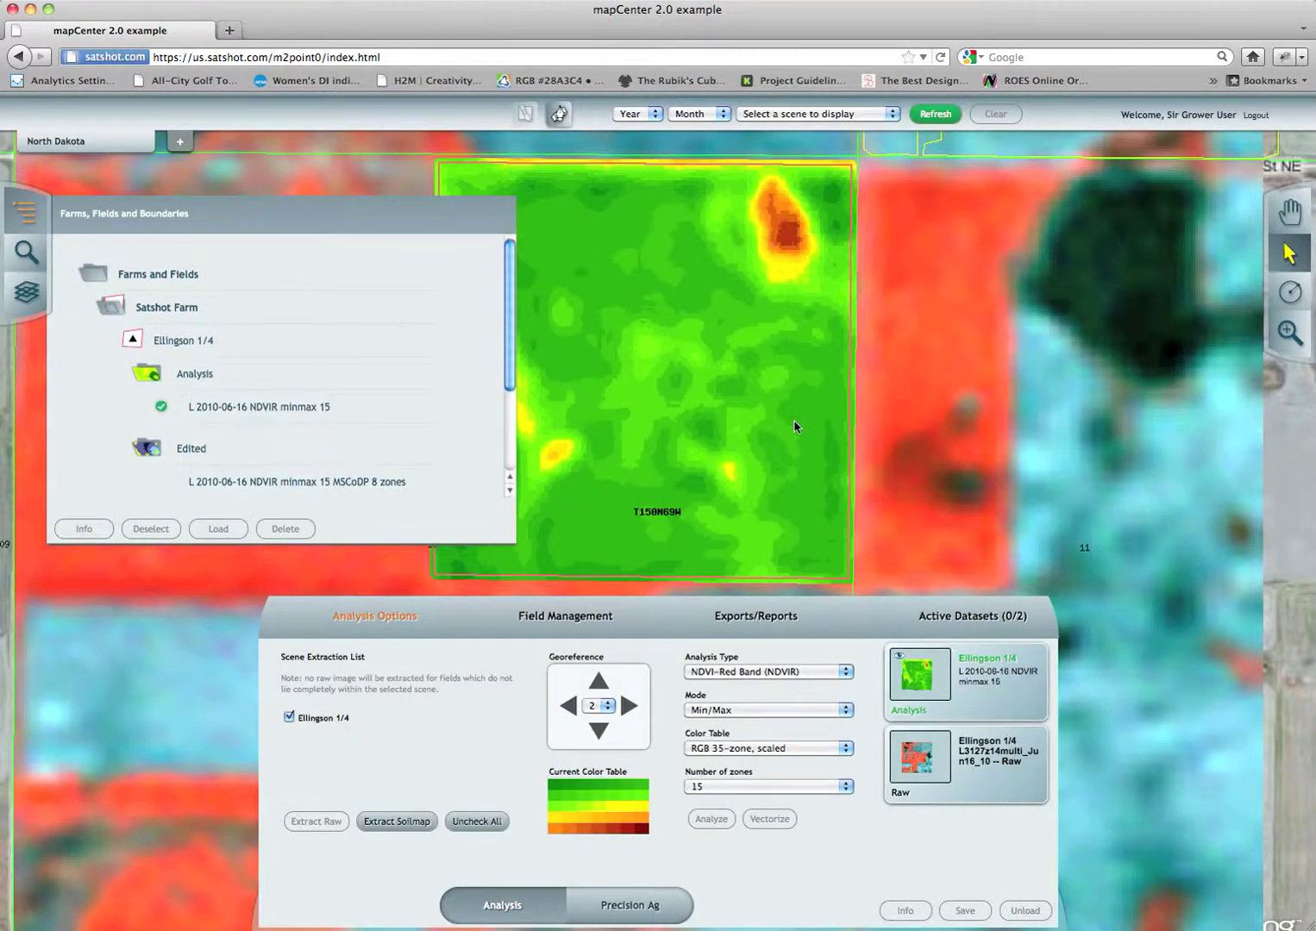